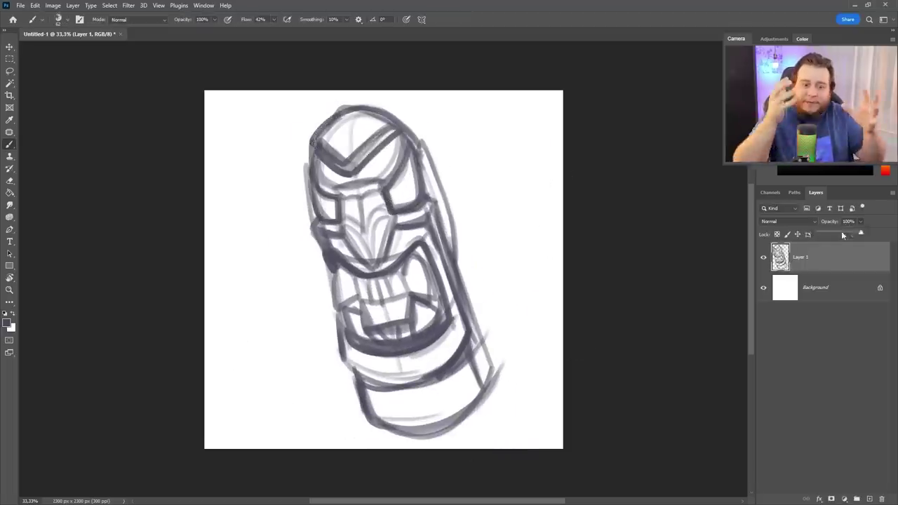
Choose a 17 px brush with 100% flow and undo its test stroke beside the sketch
key("ctrl+z")
right_click(453, 175)
left_click_drag(523, 267, 495, 379)
key("ctrl+z")
Duplicate the sketch layer and reshape the copy with Liquify, nudging the totem's head, sides and base
key("ctrl+j")
left_click(128, 5)
left_click(144, 92)
left_click_drag(386, 175, 390, 294)
left_click_drag(382, 239, 389, 351)
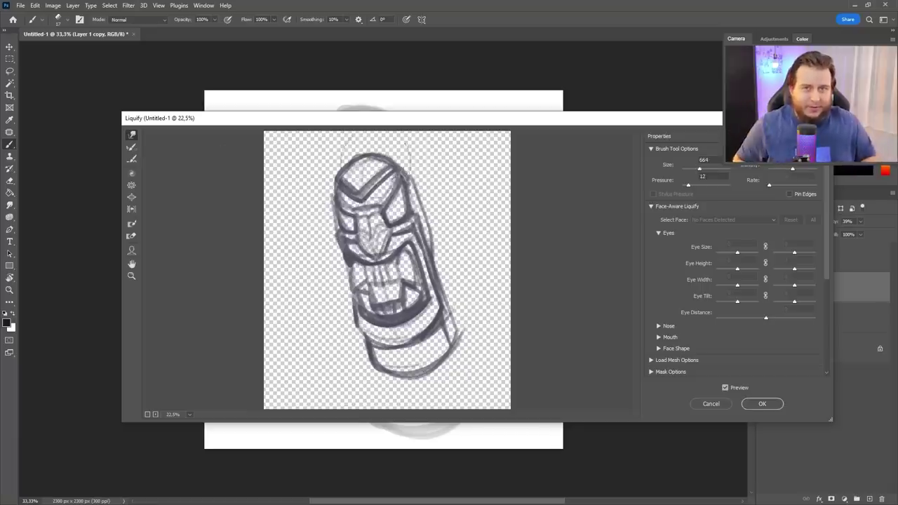
left_click_drag(336, 140, 471, 274)
mouse_move(393, 161)
left_mouse_down()
mouse_move(322, 178)
mouse_move(407, 316)
mouse_move(421, 365)
left_mouse_up()
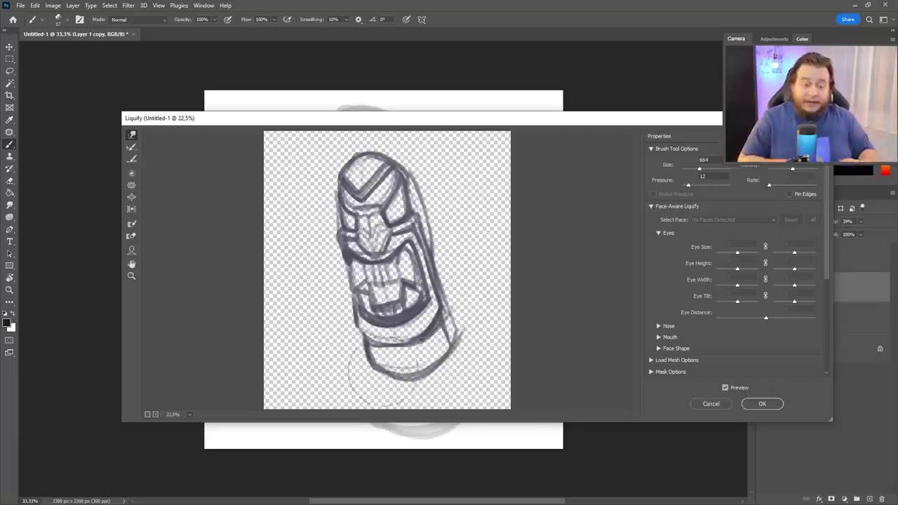
left_click(763, 403)
Ink clean lines over the faded sketch on a new layer, covering the heart-shaped nose, cheeks, mouth and base
left_click(807, 259)
left_click_drag(363, 226, 397, 217)
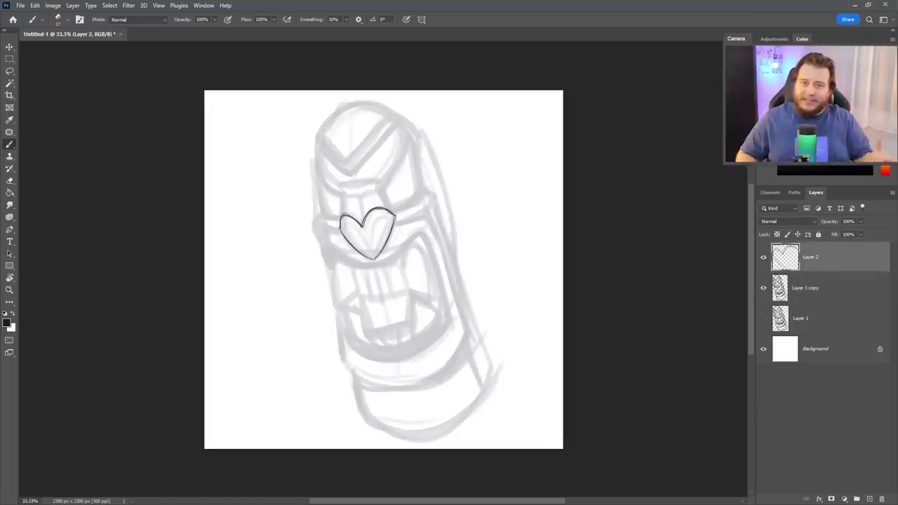
left_click_drag(397, 214, 397, 224)
mouse_move(343, 221)
left_mouse_down()
mouse_move(334, 303)
mouse_move(354, 340)
left_mouse_up()
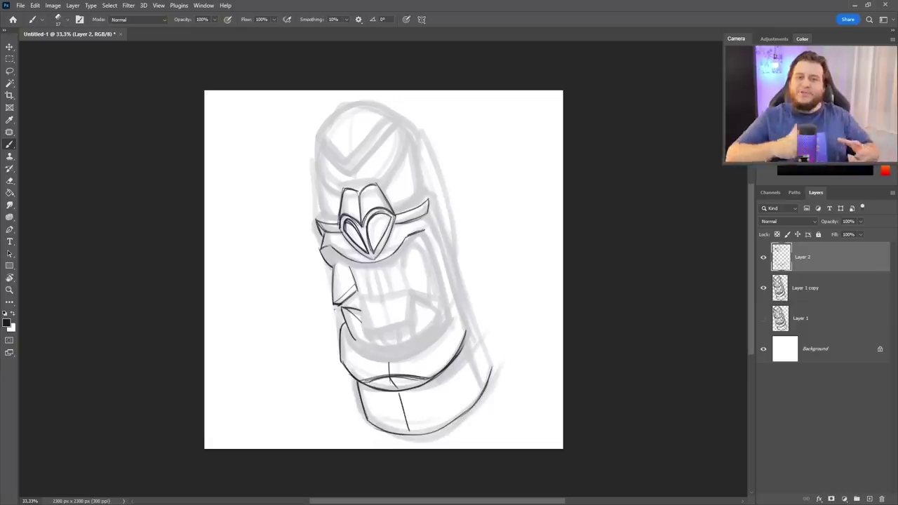
left_click_drag(426, 242, 439, 308)
mouse_move(357, 270)
left_mouse_down()
mouse_move(387, 288)
mouse_move(406, 289)
left_mouse_up()
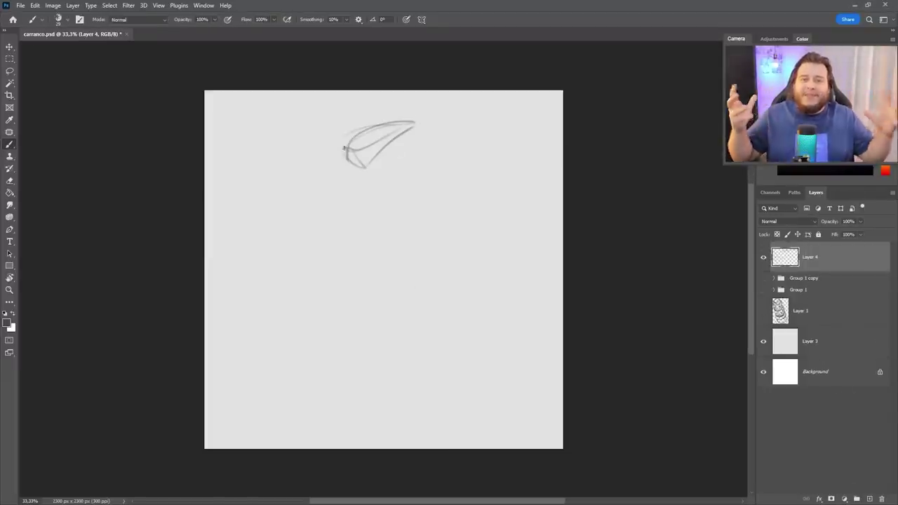
Sketch a second totem head on a new layer with angular brow, nose, slanted eye and pointed ear
left_click_drag(423, 148, 380, 188)
left_click_drag(328, 184, 369, 199)
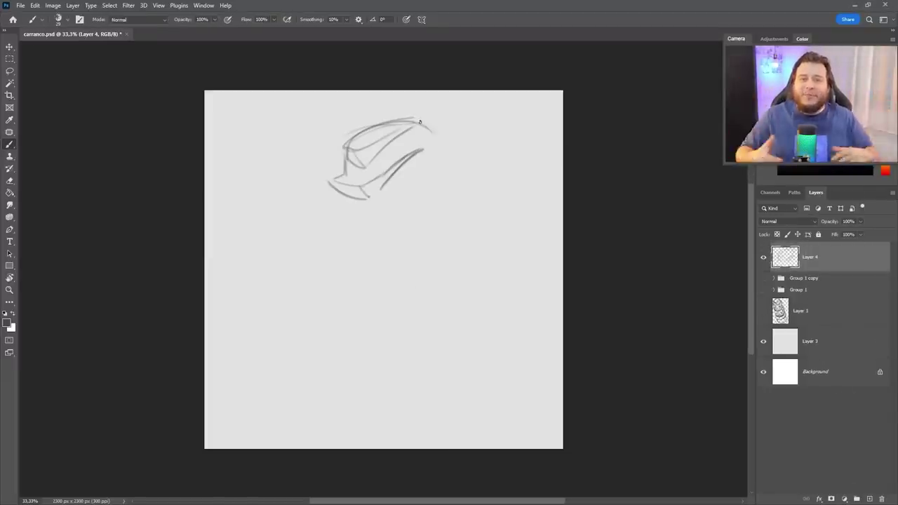
left_click_drag(461, 126, 471, 268)
left_click_drag(386, 212, 363, 239)
mouse_move(335, 195)
left_mouse_down()
mouse_move(366, 171)
mouse_move(429, 151)
left_mouse_up()
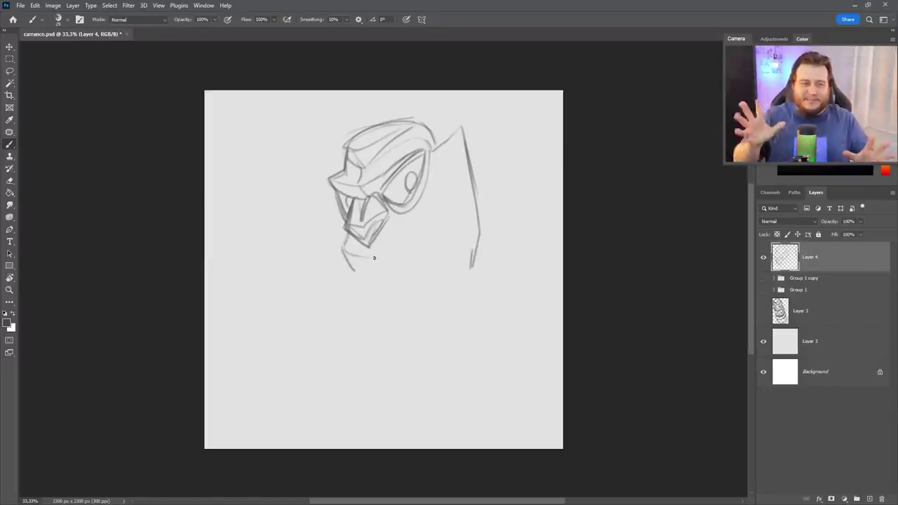
Sketch the second totem's wide open mouth with fangs and tongue, the layered chin and the long neck lines
mouse_move(414, 300)
left_mouse_down()
mouse_move(365, 407)
mouse_move(409, 221)
left_mouse_up()
mouse_move(411, 114)
left_mouse_down()
mouse_move(456, 211)
mouse_move(526, 448)
left_mouse_up()
left_click_drag(308, 365, 367, 445)
right_click(317, 168)
mouse_move(411, 239)
left_mouse_down()
mouse_move(302, 306)
mouse_move(372, 358)
left_mouse_up()
double_click(532, 330)
left_click_drag(303, 239, 439, 372)
left_click_drag(334, 275, 405, 324)
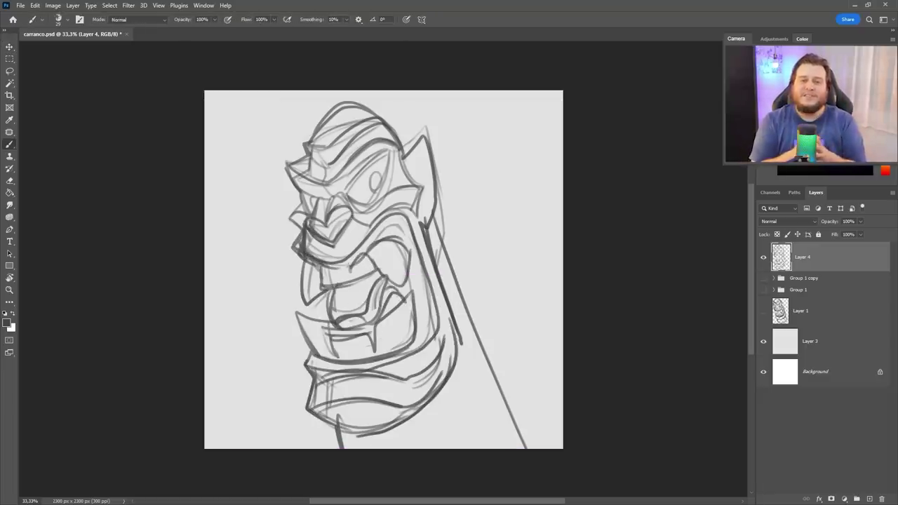
Thicken the eye and mouth outlines with a broader brush and fill the top of the head dark grey
left_click_drag(307, 363, 421, 341)
left_click_drag(319, 291, 330, 326)
right_click(414, 174)
double_click(531, 330)
left_click_drag(343, 196, 393, 147)
left_click_drag(379, 225, 432, 337)
left_click_drag(308, 154, 372, 105)
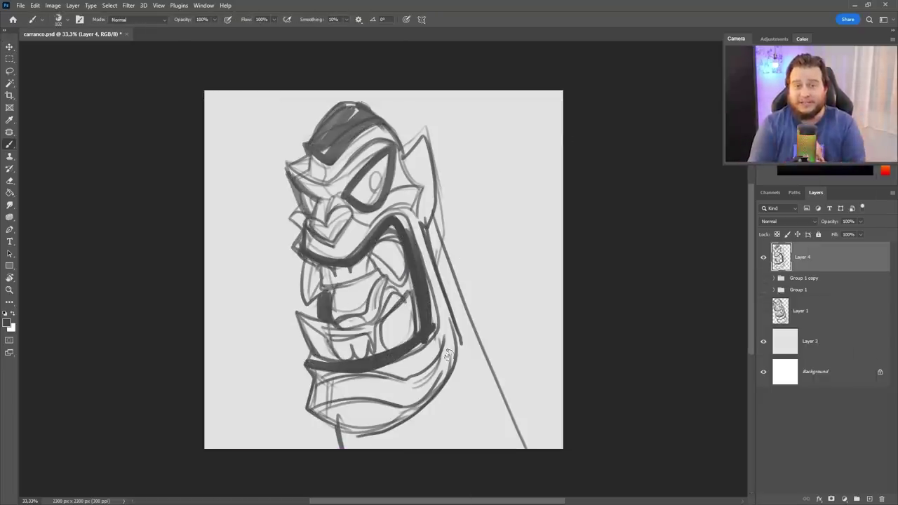
Fill the back of the head and neck dark and shade the nostrils, ear, chin and mouth interior
left_click_drag(449, 248, 491, 421)
left_click_drag(323, 151, 407, 102)
right_click(430, 174)
double_click(531, 330)
mouse_move(322, 217)
left_mouse_down()
mouse_move(386, 260)
mouse_move(295, 260)
left_mouse_up()
left_click_drag(351, 238, 414, 162)
left_click_drag(308, 368, 435, 348)
left_click_drag(330, 428, 333, 449)
left_click_drag(323, 288, 386, 278)
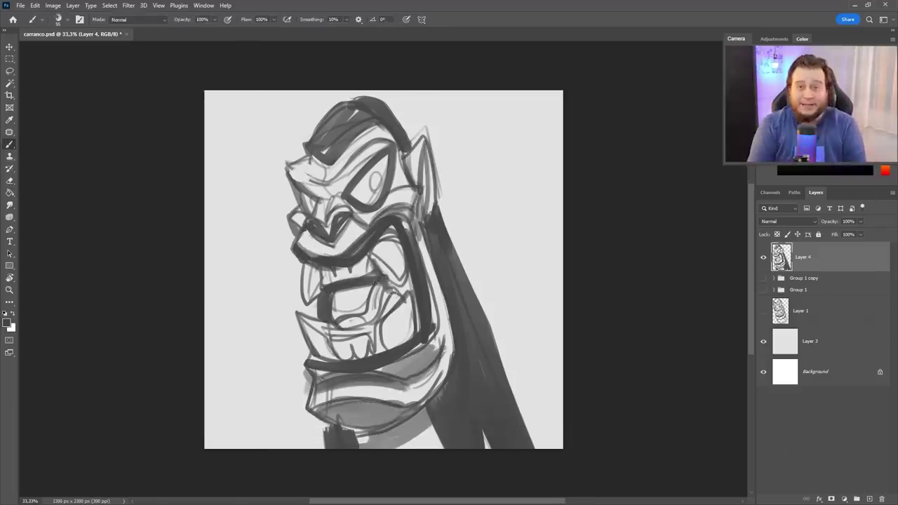
Shade the lower teeth, brow, cheek and nose of the second totem in mid-grey
left_click_drag(330, 351, 407, 295)
left_click_drag(309, 183, 386, 133)
left_click_drag(372, 211, 414, 193)
left_click_drag(350, 245, 306, 234)
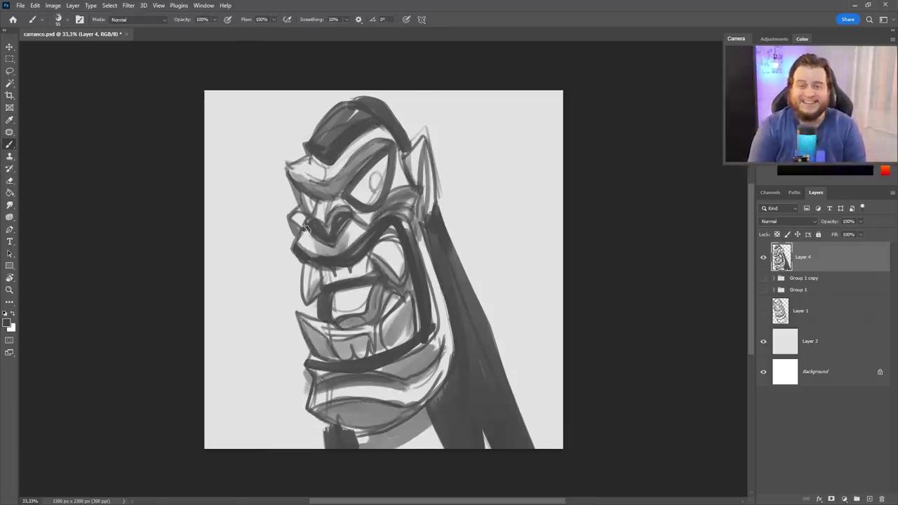
left_click(763, 277)
left_click(764, 278)
Try to warp the second totem by pulling its corners and sides outward around the jaw and neck
key("ctrl+t")
left_click_drag(284, 446, 264, 425)
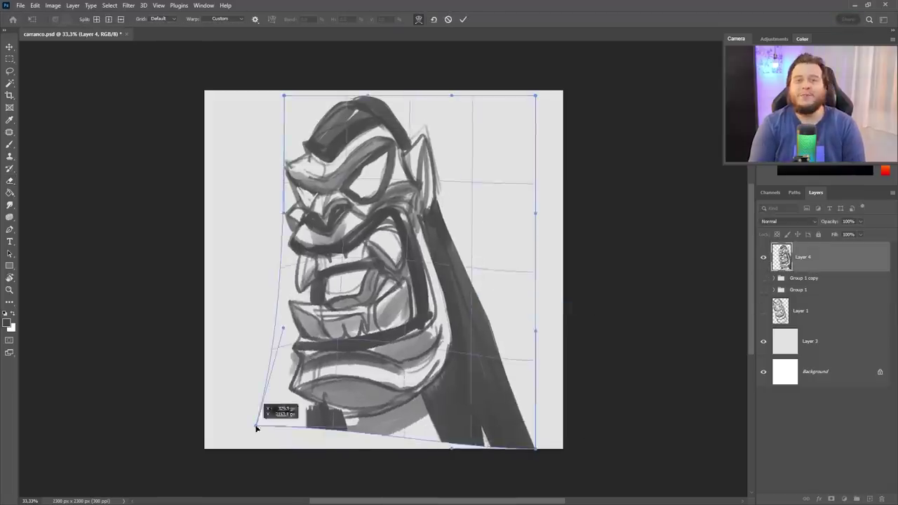
left_click_drag(283, 212, 253, 190)
left_click_drag(284, 329, 261, 337)
left_click_drag(535, 330, 562, 351)
left_click_drag(284, 95, 277, 123)
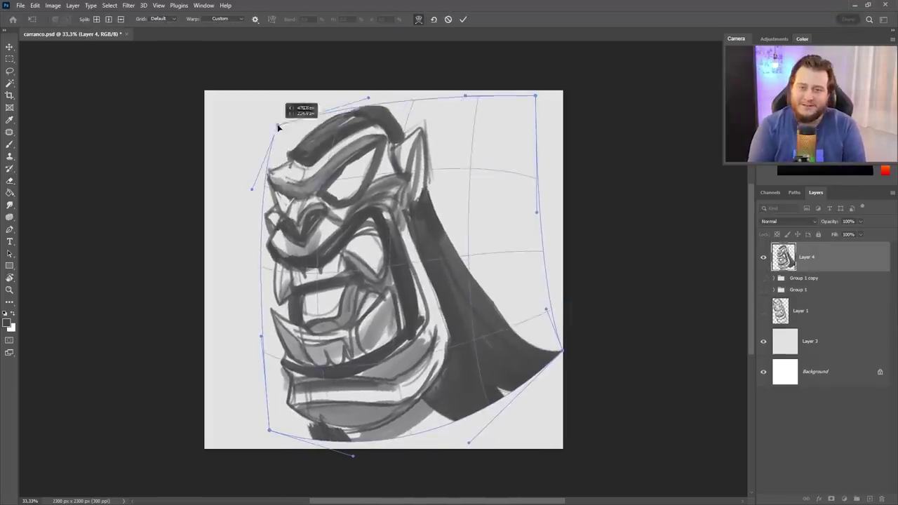
key("Return")
Duplicate the second totem's layer and warp the copy so the face and jaw bulge forward
key("ctrl+j")
key("e")
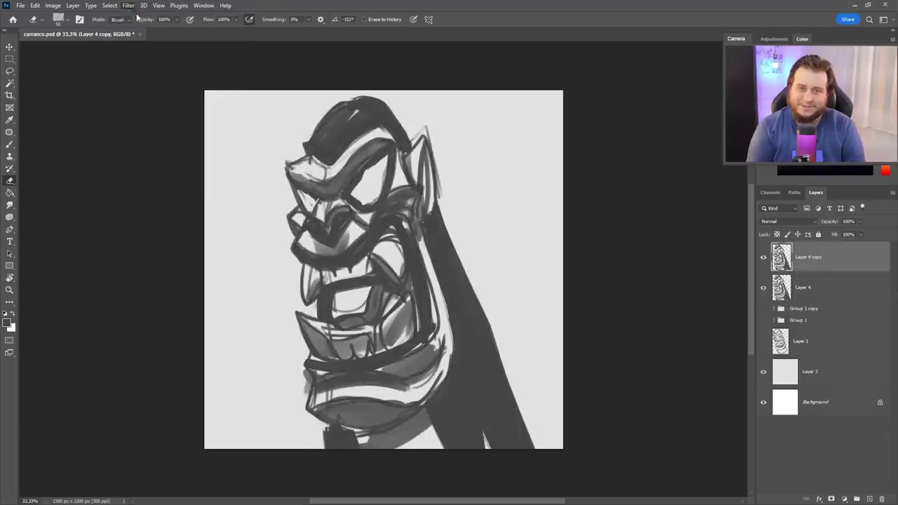
key("ctrl+t")
right_click(393, 255)
left_click(435, 305)
left_click_drag(421, 267, 440, 275)
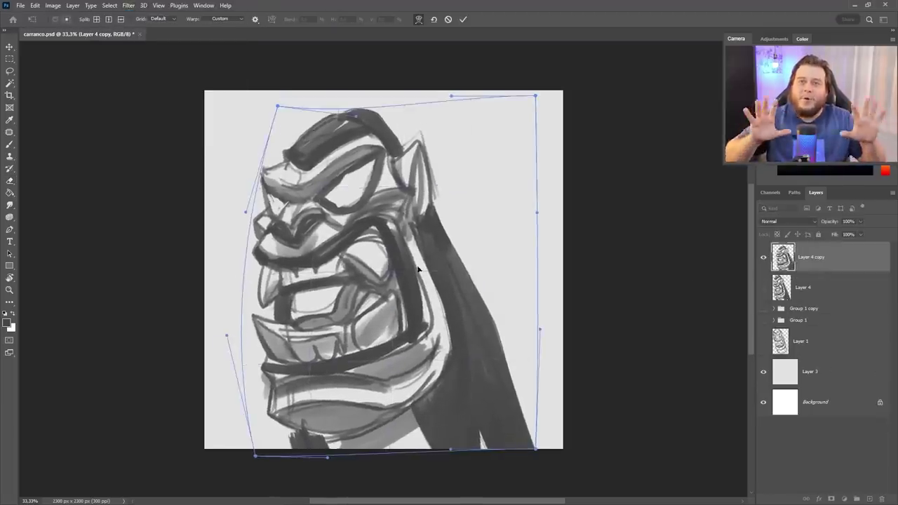
key("Return")
Hide the warped totem and sketch a third one on a new layer as a tapered cylinder with centre line and brow
left_click(763, 257)
left_click(857, 499)
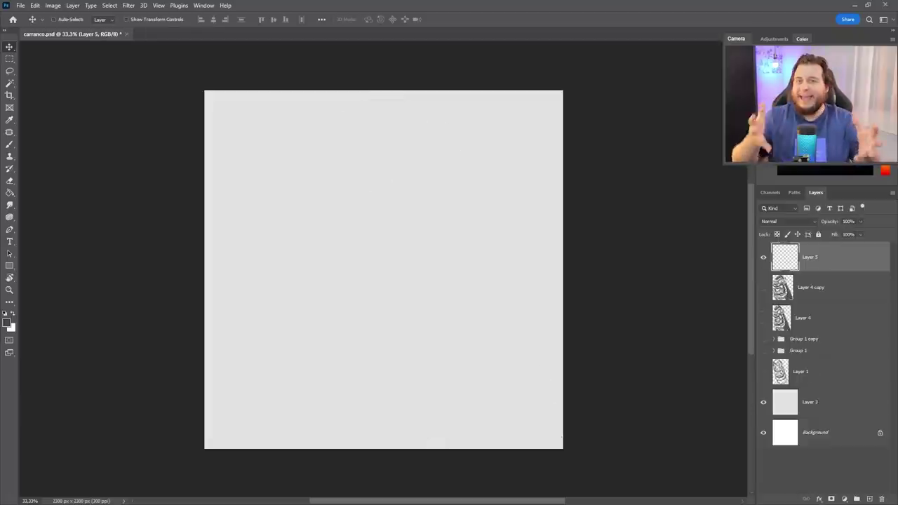
key("b")
left_click_drag(404, 190, 358, 249)
key("ctrl+z")
mouse_move(323, 190)
left_mouse_down()
mouse_move(395, 341)
mouse_move(501, 361)
mouse_move(501, 384)
left_mouse_up()
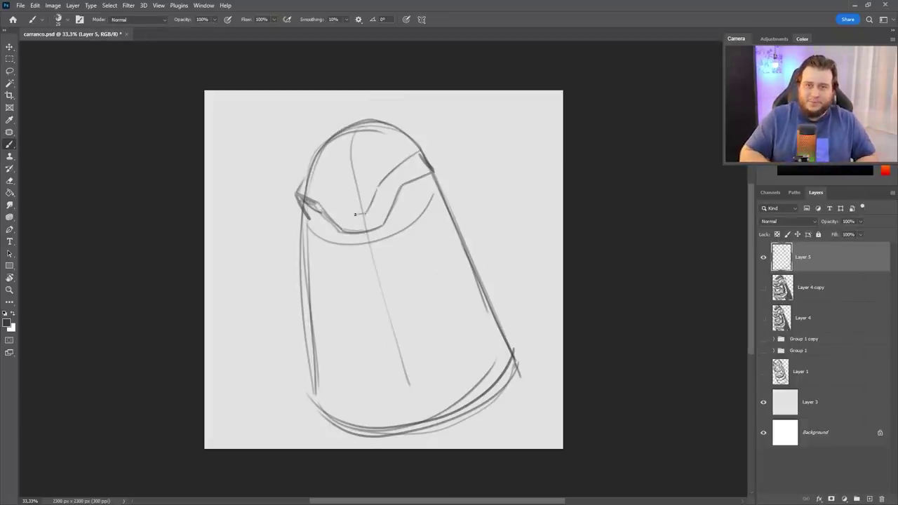
Sketch the third totem's nose, cheekbones, slanted eyes, pointed ears and banded forehead
mouse_move(416, 183)
left_mouse_down()
mouse_move(372, 238)
mouse_move(388, 279)
left_mouse_up()
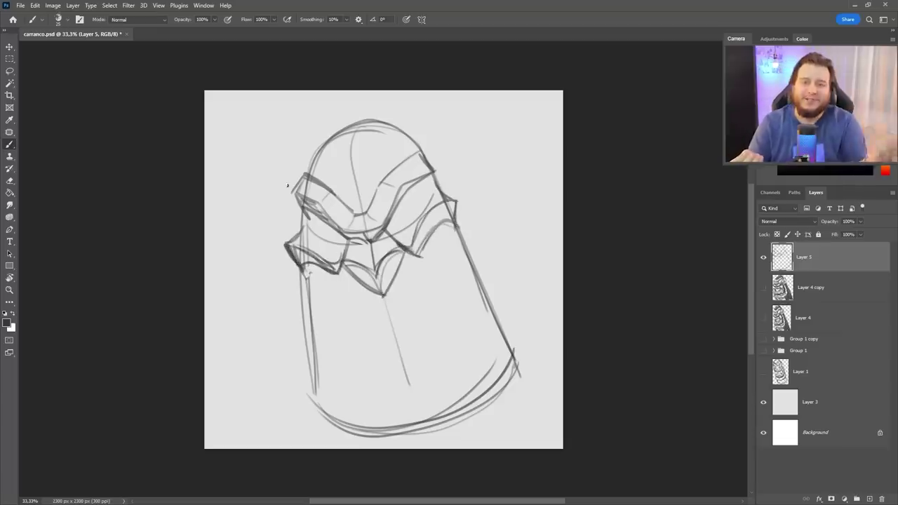
left_click_drag(429, 175, 391, 234)
left_click_drag(300, 205, 345, 247)
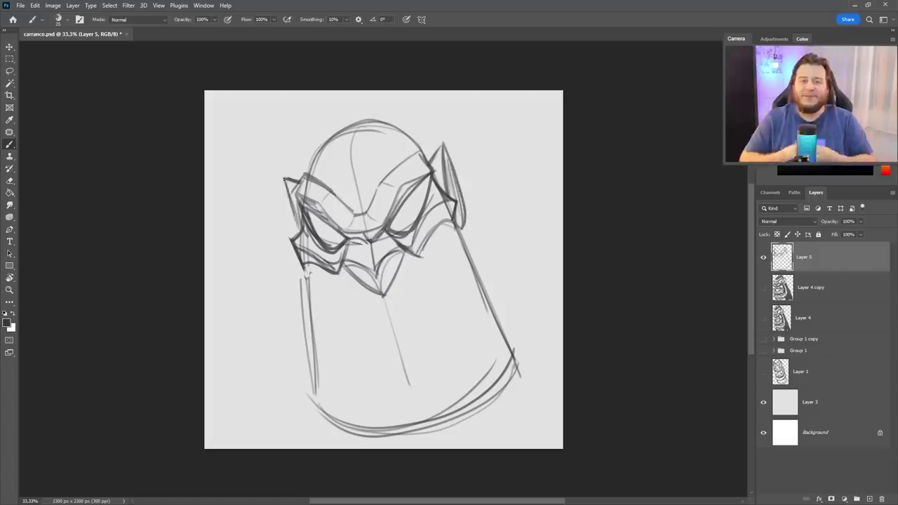
left_click_drag(307, 155, 418, 136)
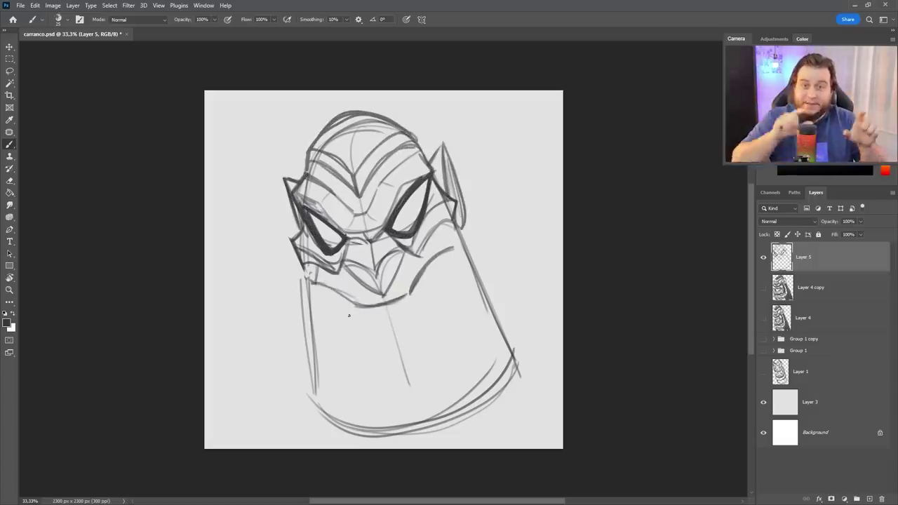
Sketch the third totem's open mouth with upper and lower fangs, rows of teeth, tongue and jaw
left_click_drag(454, 245, 467, 312)
left_click_drag(298, 270, 351, 302)
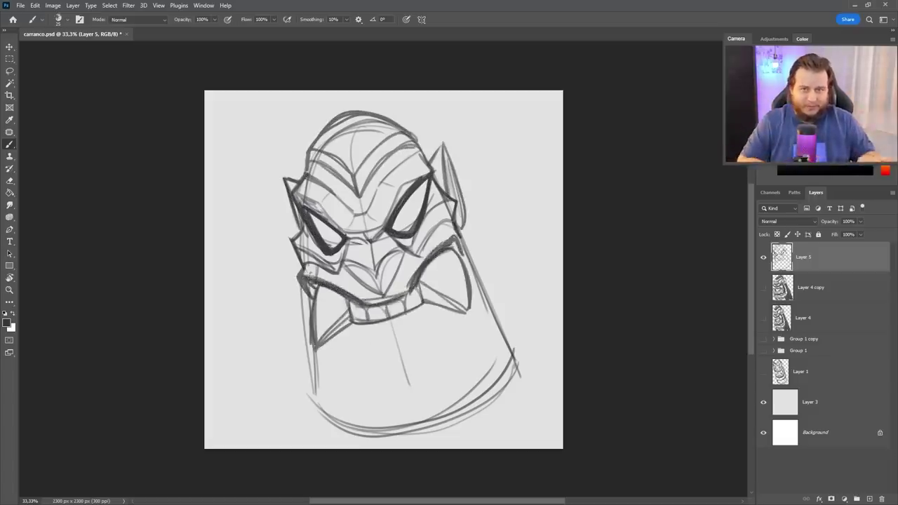
left_click_drag(327, 345, 365, 396)
left_click_drag(439, 316, 456, 378)
left_click_drag(483, 274, 368, 414)
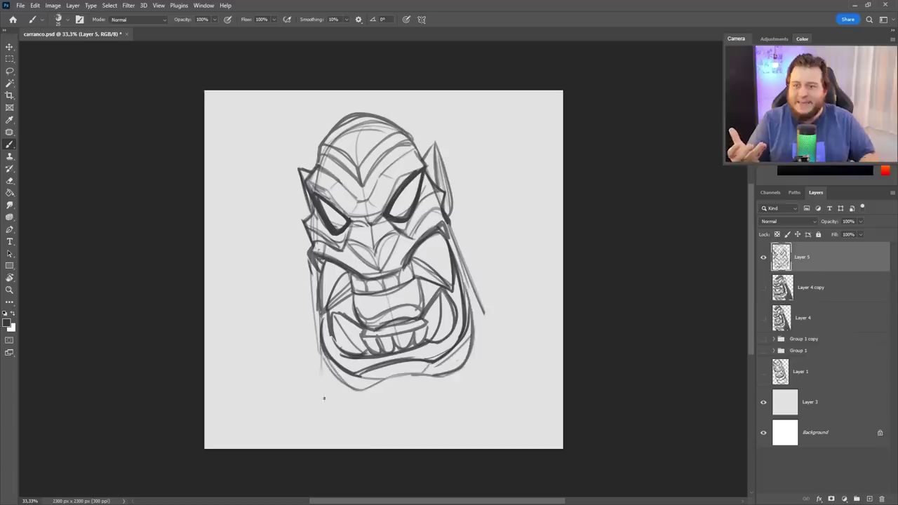
Sketch the third totem's chin and head outline and add pointed side flaps hanging down both sides
left_click_drag(324, 398, 485, 411)
left_click_drag(321, 351, 323, 407)
mouse_move(449, 225)
left_mouse_down()
mouse_move(504, 361)
mouse_move(421, 445)
left_mouse_up()
left_click_drag(305, 127, 410, 134)
left_click_drag(316, 144, 413, 133)
left_click_drag(309, 263, 317, 347)
left_click_drag(314, 301, 277, 393)
left_click_drag(320, 403, 275, 373)
left_click_drag(455, 214, 537, 369)
Transform the third totem sketch and reshape it with Liquify, pushing the head, mouth and jaw contours
key("ctrl+t")
key("Return")
key("v")
left_click(128, 5)
left_click(150, 99)
left_click_drag(365, 351, 451, 161)
left_click_drag(421, 197, 393, 330)
left_click_drag(308, 365, 477, 287)
mouse_move(323, 211)
left_mouse_down()
mouse_move(449, 231)
mouse_move(421, 337)
mouse_move(449, 280)
mouse_move(321, 191)
mouse_move(449, 295)
mouse_move(421, 351)
mouse_move(456, 337)
left_mouse_up()
left_click(762, 403)
key("ctrl+z")
key("ctrl+shift+z")
Tint the sketch pale purple with Hue/Saturation and add a new layer above it
key("ctrl+u")
key("Return")
key("ctrl+shift+alt+n")
Ink the brow, eyes, heart-shaped nose and cheekbones over the purple sketch with a thin brush at 71% flow
key("b")
key("ctrl+plus")
right_click(492, 175)
left_click(662, 361)
left_click_drag(401, 428, 539, 365)
key("ctrl+z")
left_click_drag(412, 216, 457, 243)
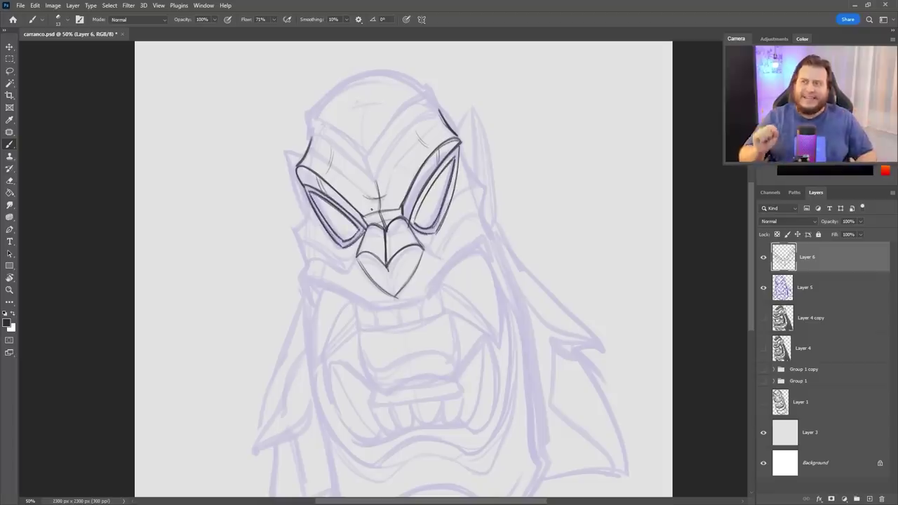
left_click_drag(463, 159, 485, 217)
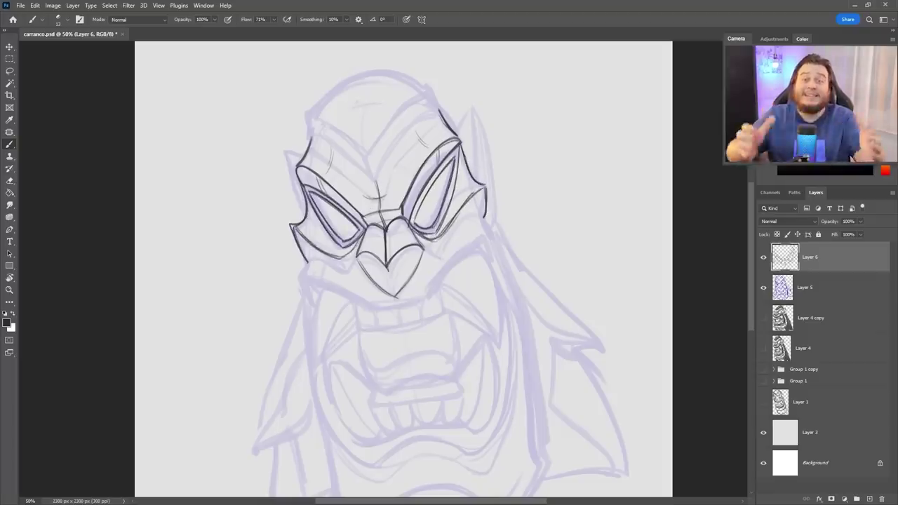
Ink the upper lip, fangs, rows of teeth, tongue and surrounding mouth contour over the purple sketch
left_click_drag(374, 303, 377, 275)
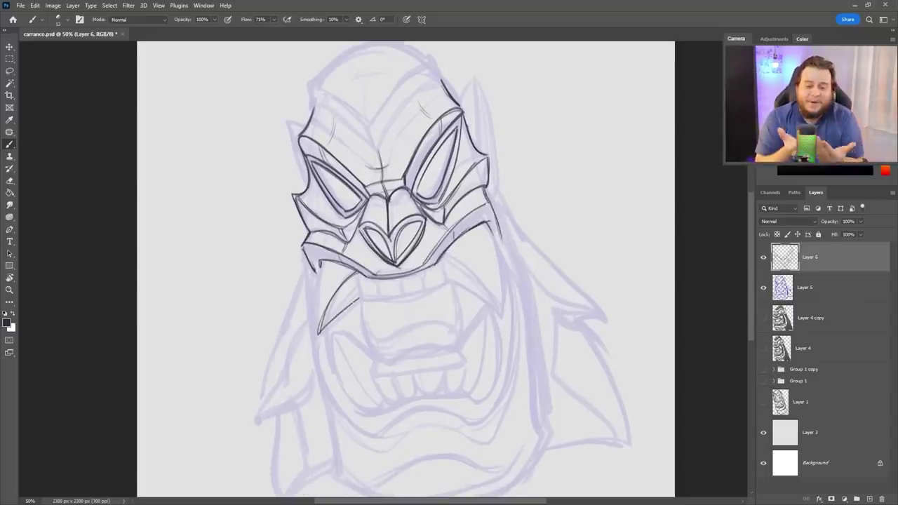
left_click_drag(319, 264, 360, 278)
left_click_drag(360, 280, 443, 265)
left_click_drag(364, 297, 461, 308)
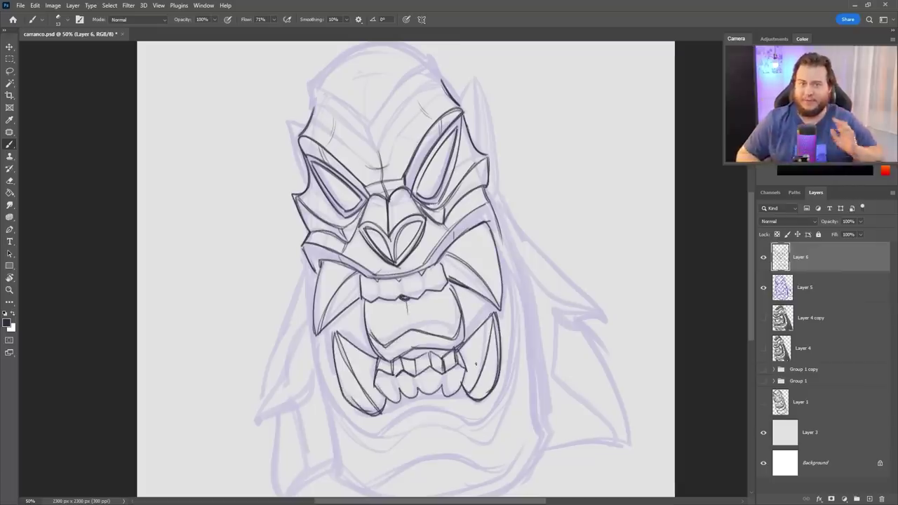
left_click_drag(505, 300, 372, 438)
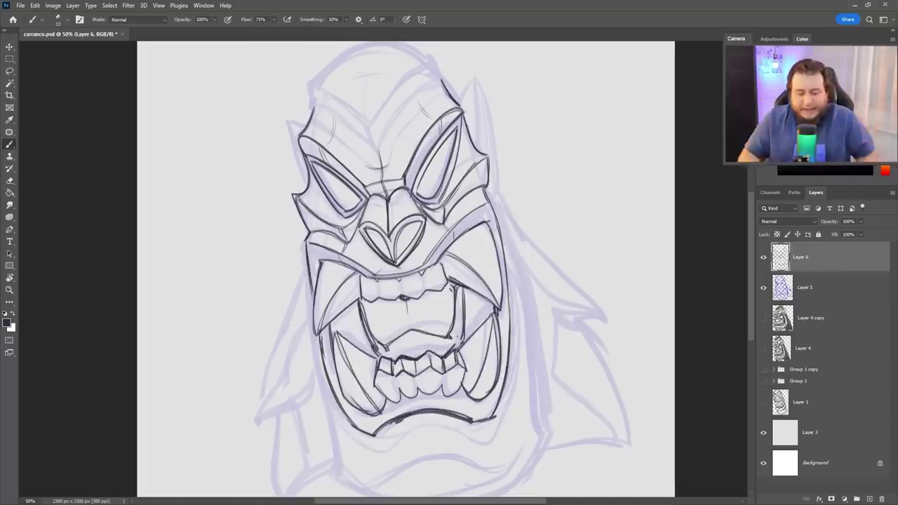
Ink the chin, forehead, ears and side flaps, thickening the outer contour under the jaw
scroll(404, 272, "down", 2)
key("ctrl+minus")
left_click_drag(391, 377, 435, 426)
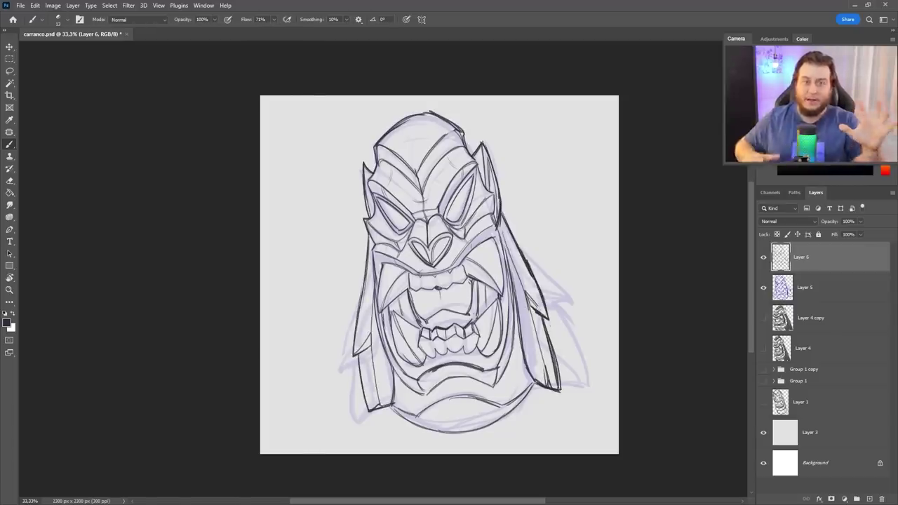
left_click_drag(390, 408, 531, 391)
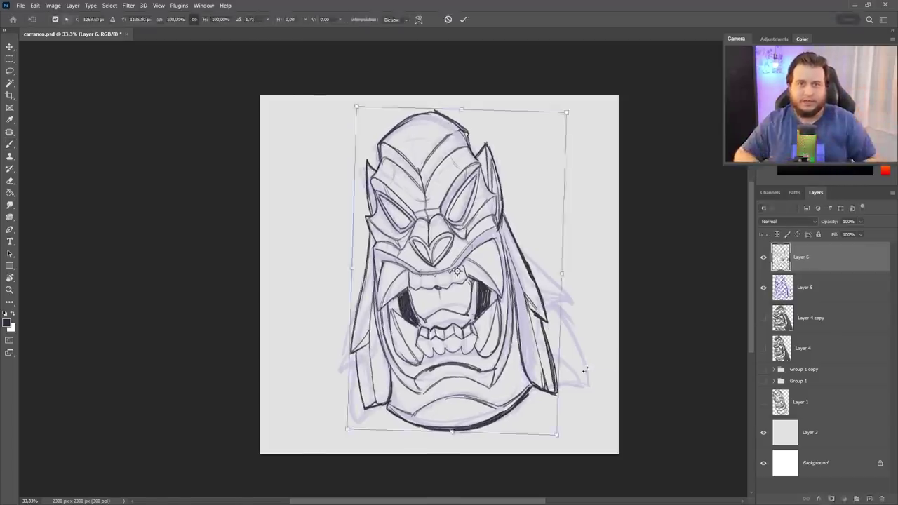
Hide the purple sketch and fill the whole head silhouette with flat grey on a new layer
left_click(763, 287)
key("ctrl+shift+n")
key("g")
key("alt+BackSpace")
key("ctrl+d")
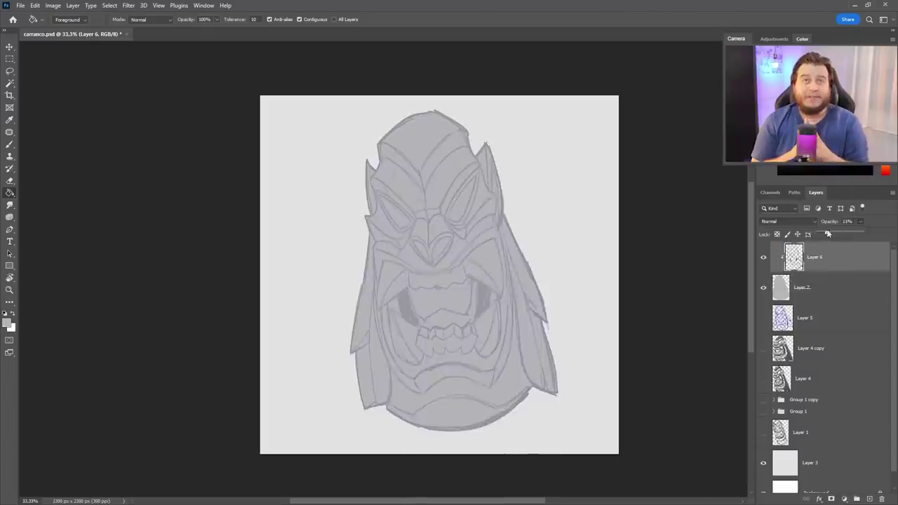
Paint pale lavender light planes over the forehead, brow, cheeks, teeth, lips and chin on a new clipped layer
key("ctrl+shift+n")
key("ctrl+alt+g")
key("b")
right_click(492, 174)
left_click(637, 361)
left_click_drag(396, 357, 495, 364)
mouse_move(418, 334)
left_mouse_down()
mouse_move(476, 325)
mouse_move(491, 267)
left_mouse_up()
left_click_drag(414, 396, 502, 389)
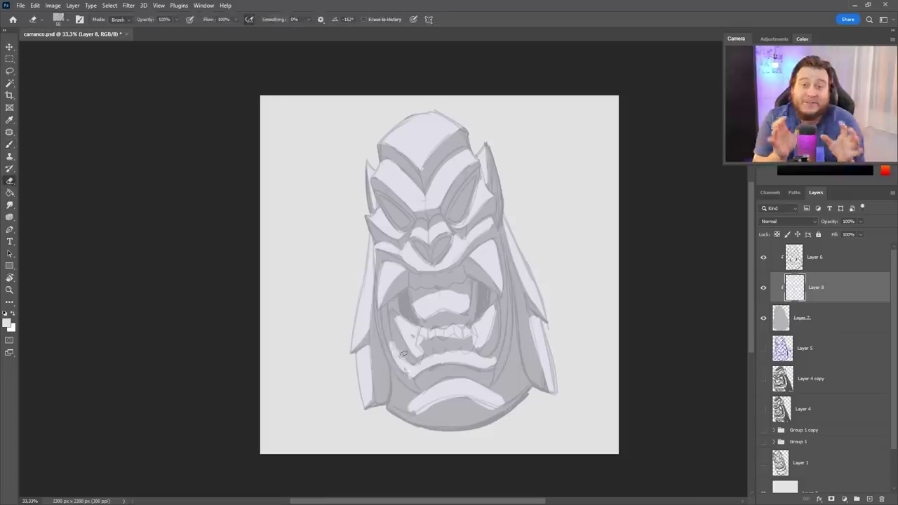
key("b")
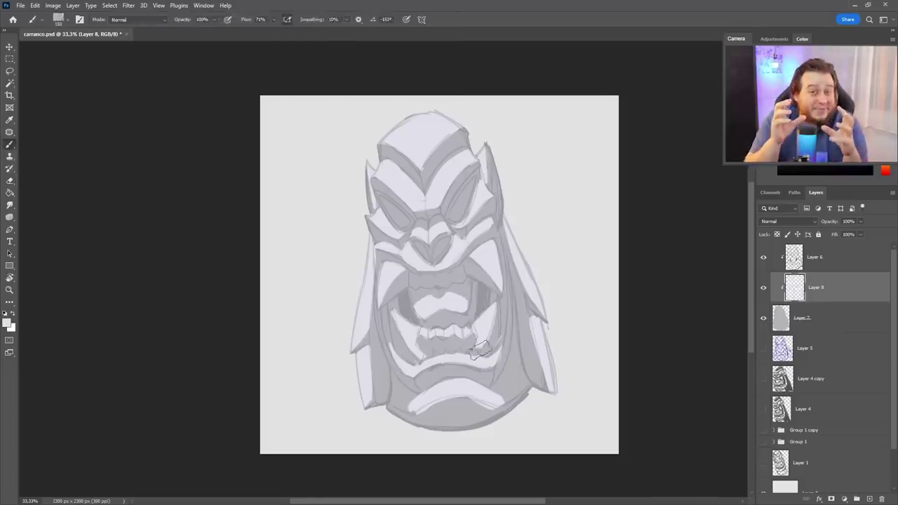
mouse_move(488, 360)
left_mouse_down()
mouse_move(421, 400)
mouse_move(435, 411)
mouse_move(397, 393)
mouse_move(402, 414)
left_mouse_up()
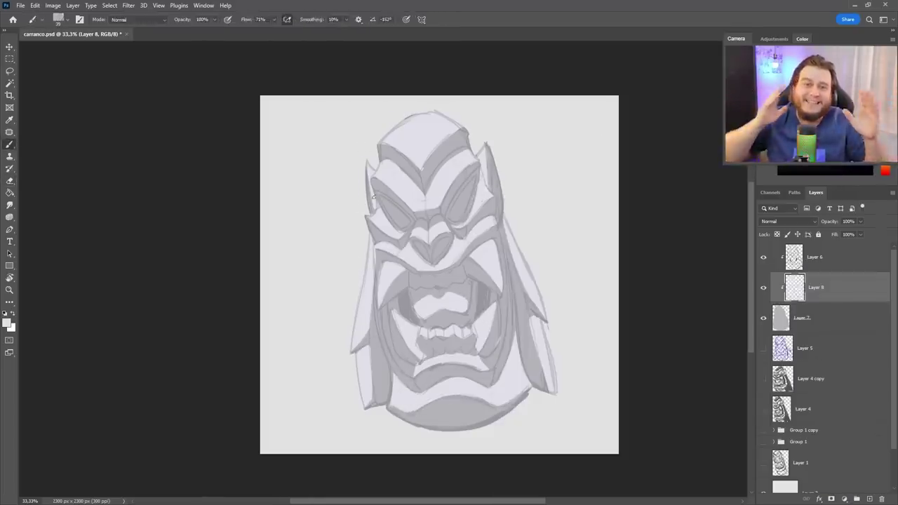
Paint both eyes white on a new clipped layer and give them a green outer glow
key("b")
key("ctrl+shift+alt+n")
key("ctrl+plus")
right_click(500, 294)
key("Escape")
right_click(407, 349)
key("Escape")
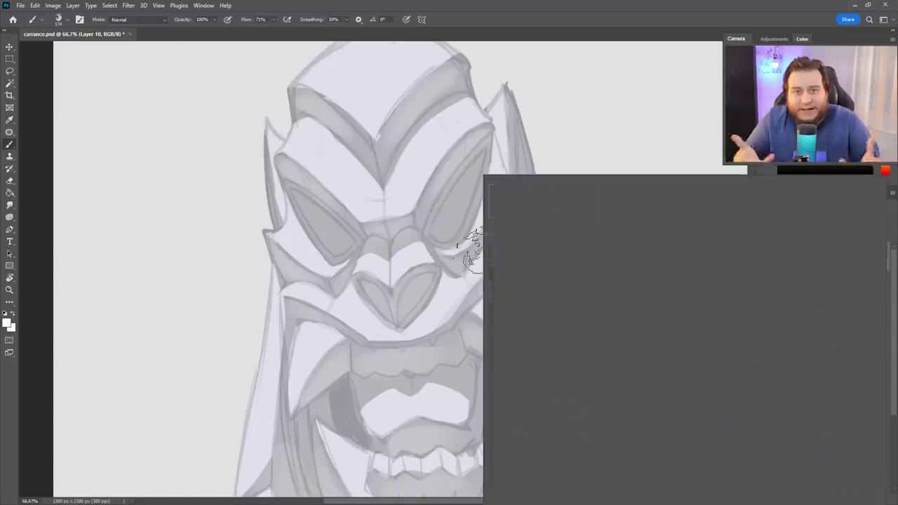
mouse_move(472, 249)
left_mouse_down()
mouse_move(449, 210)
mouse_move(461, 199)
mouse_move(393, 154)
mouse_move(844, 261)
left_mouse_up()
key("r")
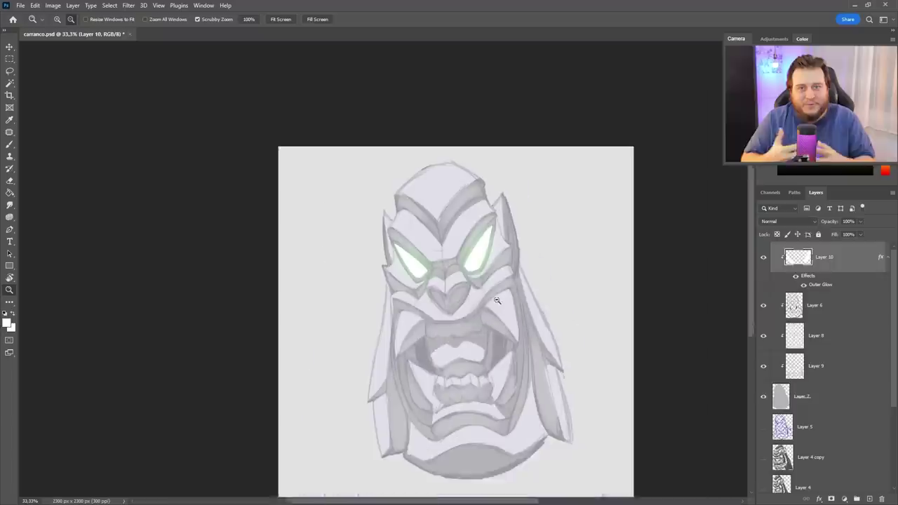
Paint dark outlines around both eyes and fill the mouth's inner corners near-black on a new layer
key("ctrl+shift+alt+n")
key("b")
key("ctrl+plus")
key("ctrl+plus")
left_click_drag(394, 357, 456, 436)
right_click(501, 201)
left_click_drag(390, 323, 421, 376)
mouse_move(522, 372)
left_mouse_down()
mouse_move(551, 330)
mouse_move(540, 379)
left_mouse_up()
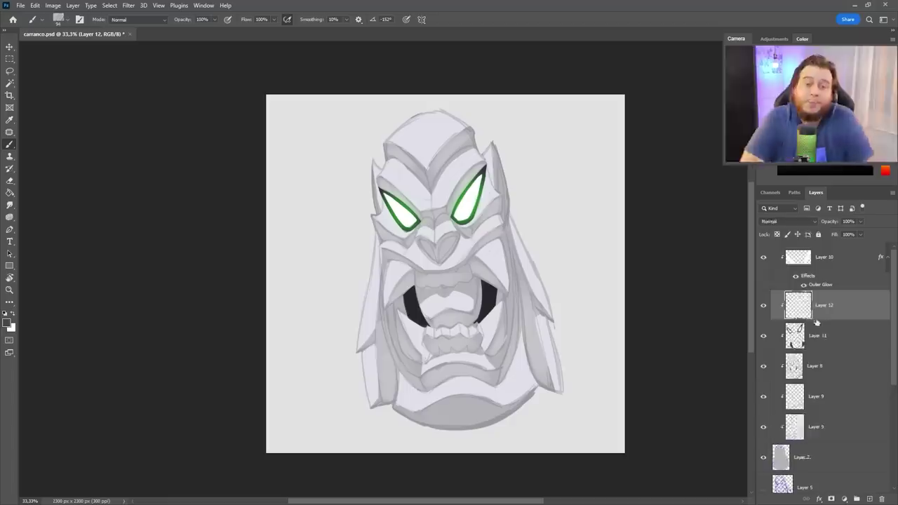
Paint the side hair flaps and top hair dark charcoal on a Multiply layer and clean up the hairline
left_click_drag(366, 400, 368, 273)
left_click_drag(509, 210, 555, 386)
left_click_drag(393, 113, 442, 161)
key("ctrl+plus")
scroll(421, 281, "up", 3)
key("e")
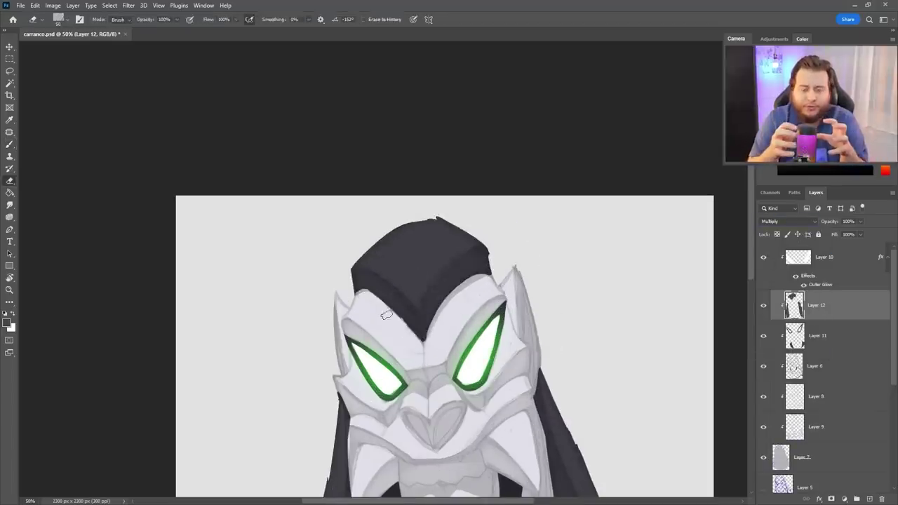
scroll(426, 350, "down", 3)
key("ctrl+minus")
Paint ochre over the jaw on a new Multiply layer and mask the colour layers' group to the head silhouette
key("ctrl+shift+alt+n")
key("b")
mouse_move(421, 365)
left_mouse_down()
mouse_move(449, 393)
mouse_move(441, 355)
mouse_move(491, 316)
left_mouse_up()
left_click_drag(533, 203, 561, 379)
left_click(825, 269)
left_click(786, 221)
left_click(782, 251)
left_click(832, 499)
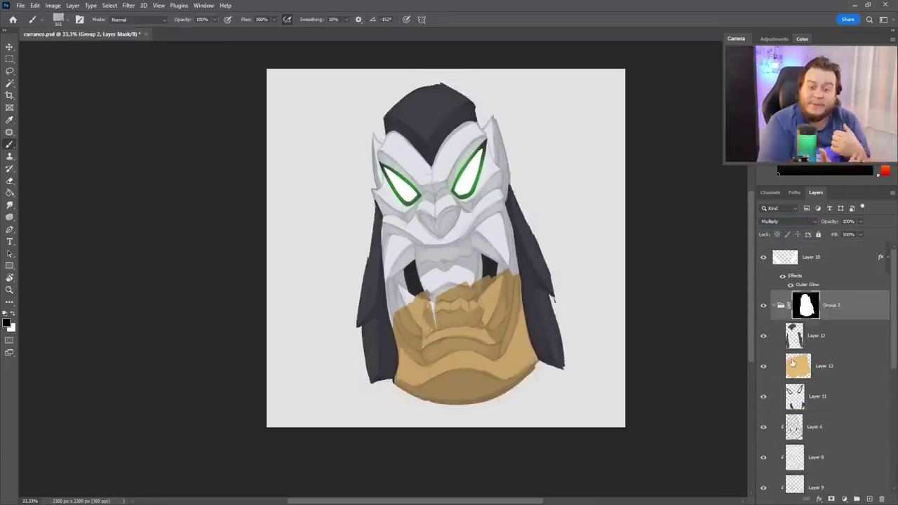
Move the ochre layer below the dark eye-and-mouth layer and cover the rest of the face with ochre
left_click_drag(825, 366, 824, 397)
left_click_drag(393, 141, 484, 323)
left_click_drag(491, 126, 414, 295)
Try crimson markings around both eyes on a new layer and hide that layer
key("ctrl+shift+alt+n")
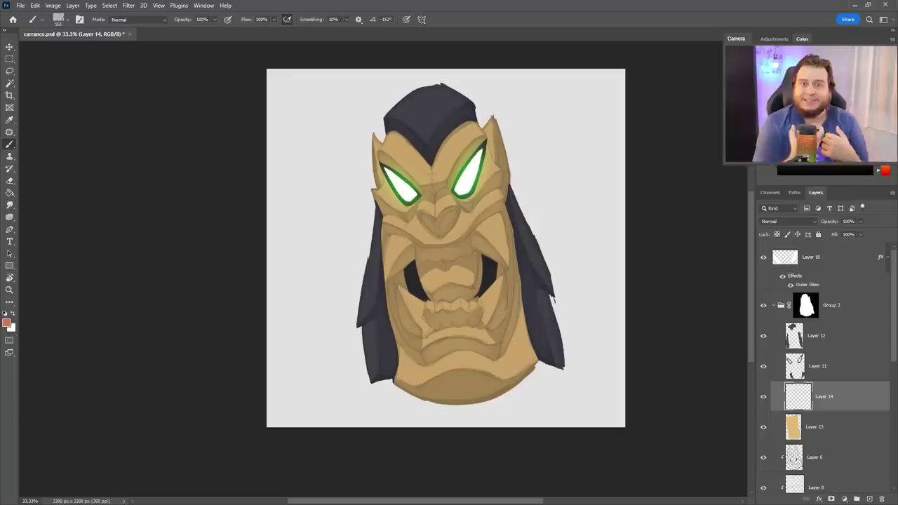
left_click_drag(379, 154, 421, 204)
left_click_drag(488, 140, 456, 200)
left_click_drag(372, 190, 498, 172)
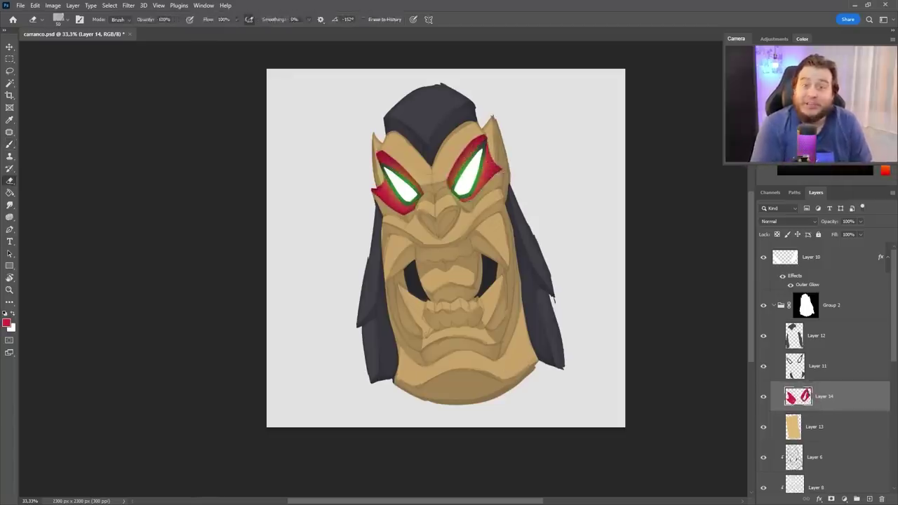
left_click(763, 397)
Recolour the eye outlines red and change the eyes' outer glow to orange
left_click(817, 365)
double_click(807, 284)
left_click(776, 203)
left_click(859, 190)
Paint the nostrils, lips and tongue crimson and the teeth and fangs pale grey on new layers in the group
key("ctrl+shift+alt+n")
left_click_drag(832, 305, 842, 317)
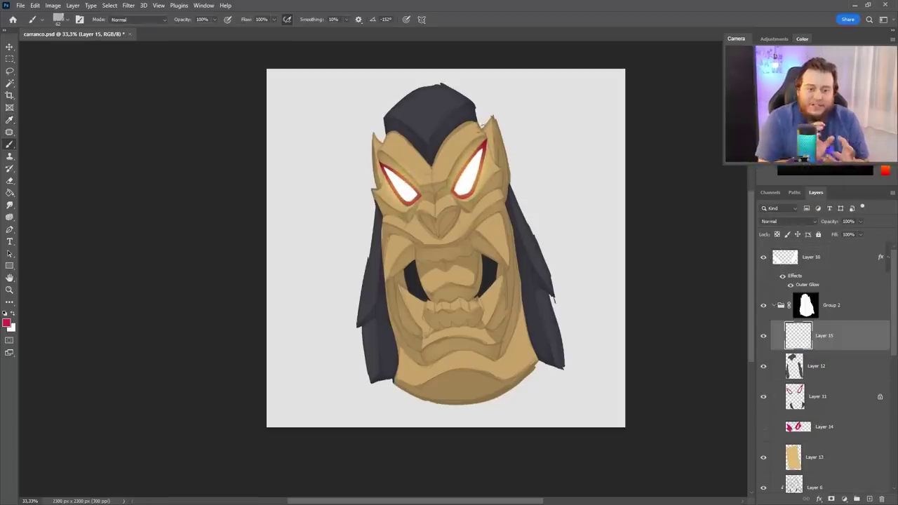
left_click_drag(429, 222, 463, 224)
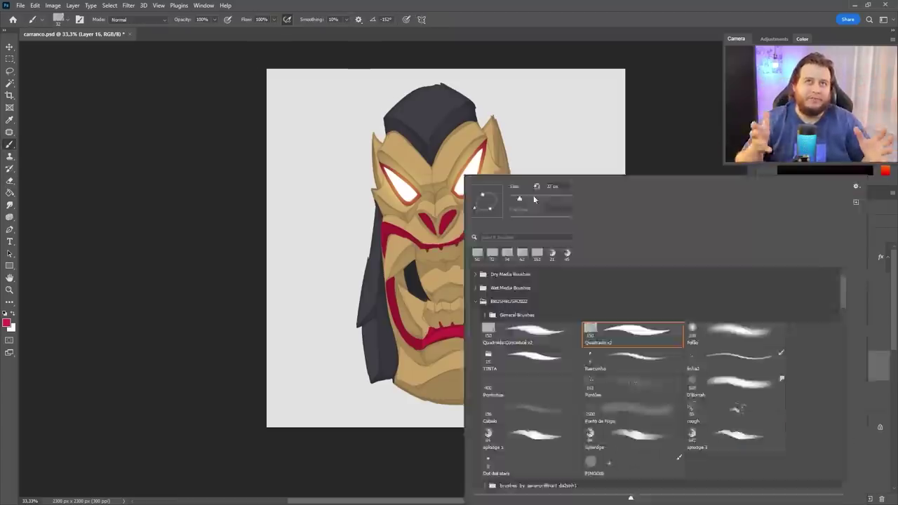
left_click_drag(428, 283, 469, 300)
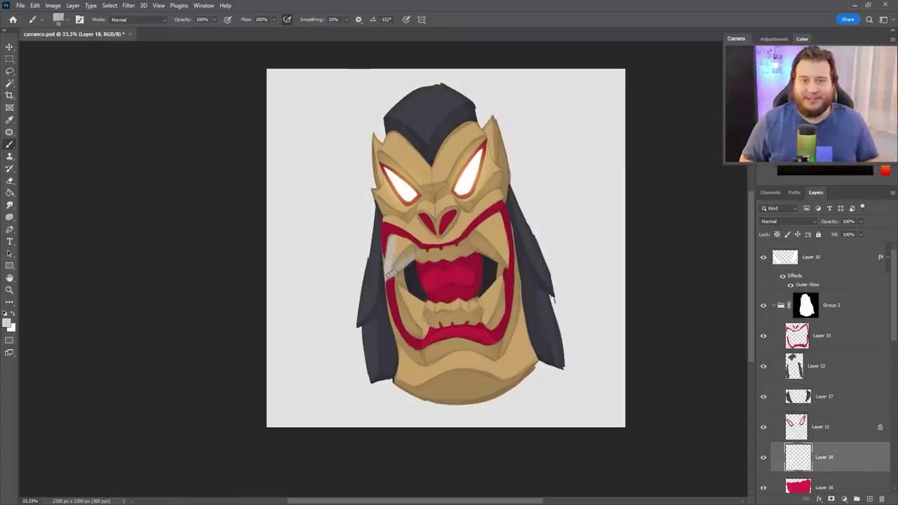
left_click_drag(393, 245, 437, 264)
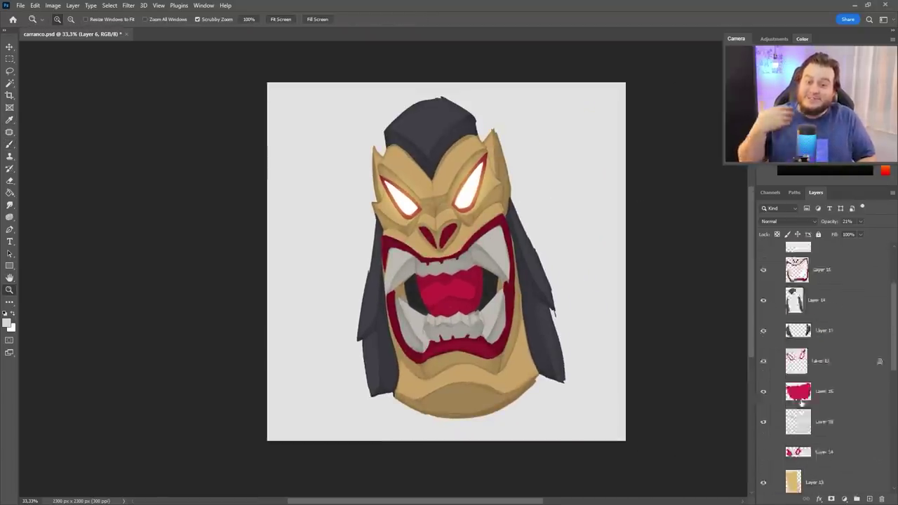
Shift the grey base silhouette to yellow-ochre with Hue/Saturation
scroll(801, 402, "up", 3)
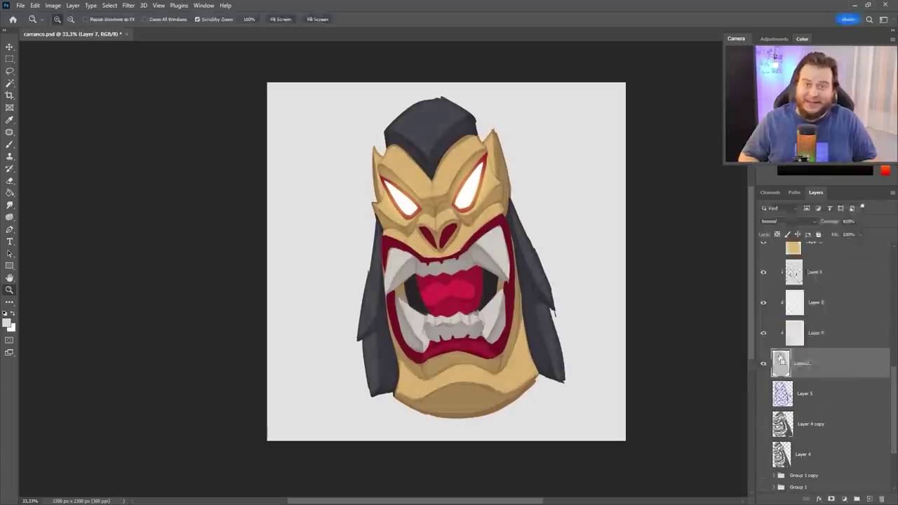
key("ctrl+u")
left_click_drag(678, 275, 683, 277)
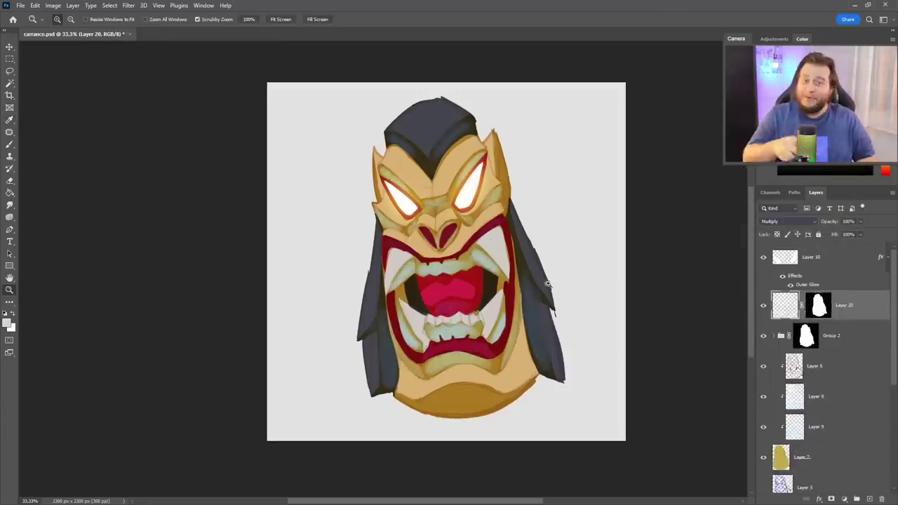
Brush soft shadows over the face and hair on the Multiply layer masked to the head
left_click(548, 284)
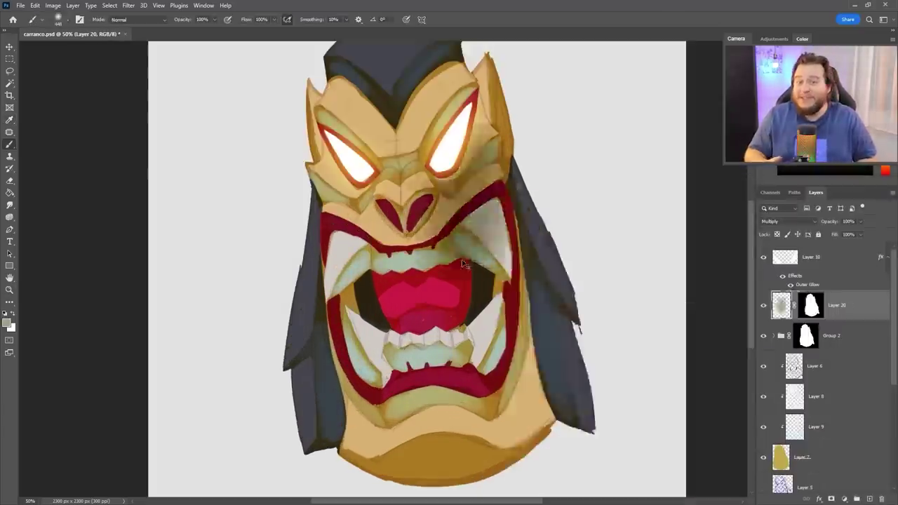
left_click(585, 302, "alt")
key("b")
left_click_drag(585, 302, 495, 105)
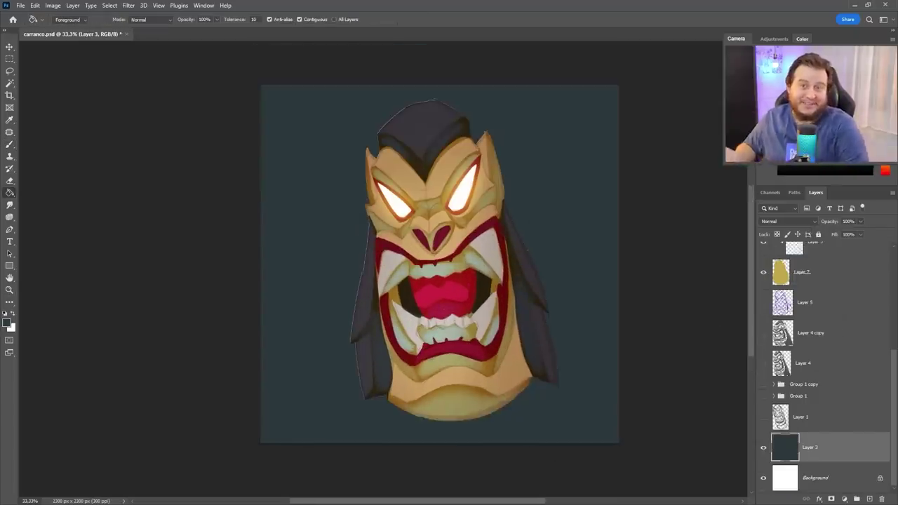
Paint a cracked grey-blue background with bright green flames around the head and smudge the flame edges
right_click(449, 178)
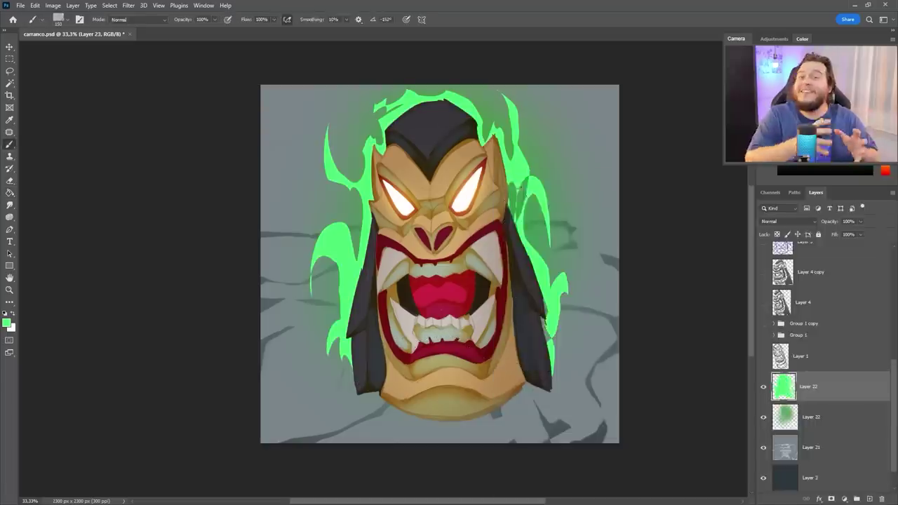
right_click(510, 201)
key("Escape")
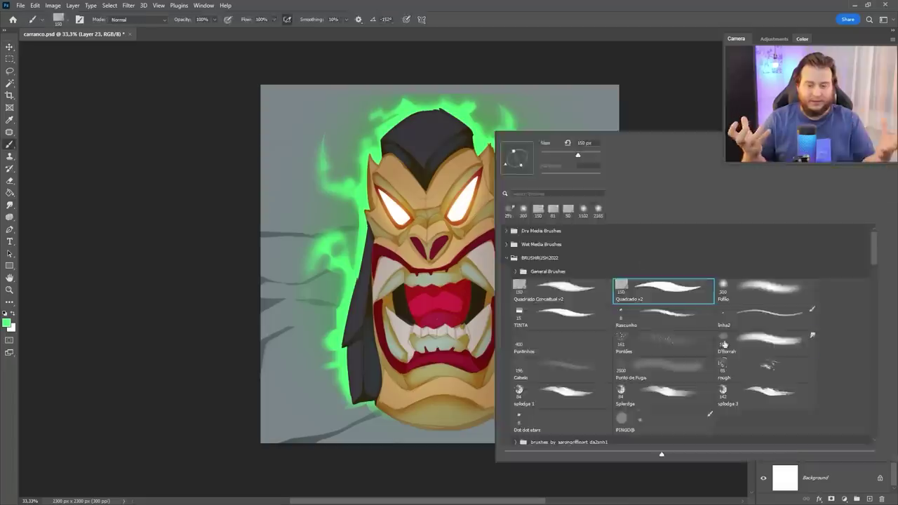
key("Escape")
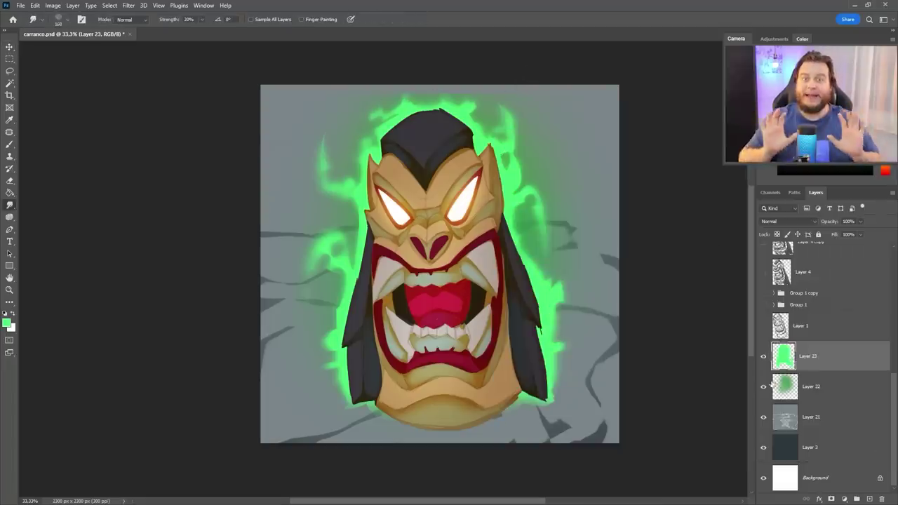
Paint a near-black upper backdrop and a pale grey ground with green light patches on new layers above the cracked background
left_click(814, 417)
left_click(870, 499)
key("b")
mouse_move(221, 181)
left_mouse_down()
mouse_move(435, 140)
mouse_move(604, 147)
left_mouse_up()
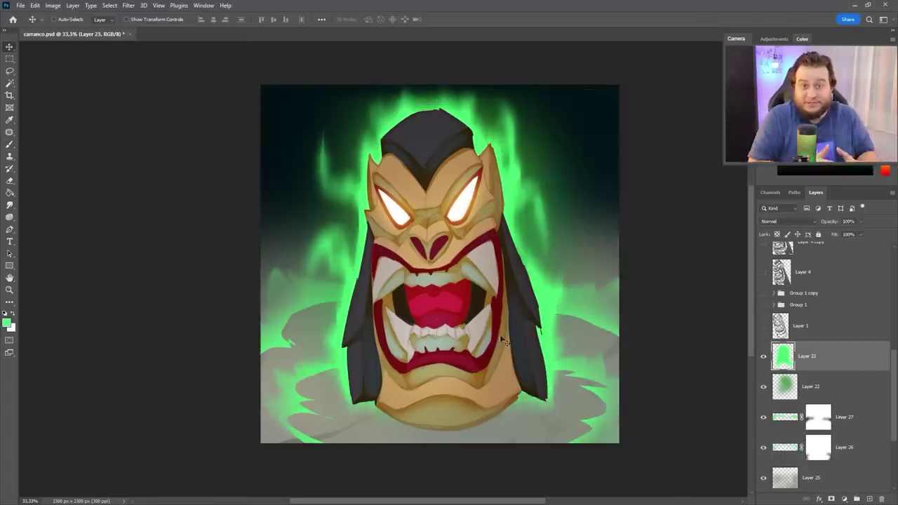
Adjust the ground and backdrop layers with Hue/Saturation toward a warm grey ground and a deep green backdrop
key("ctrl+u")
left_click_drag(724, 275, 684, 276)
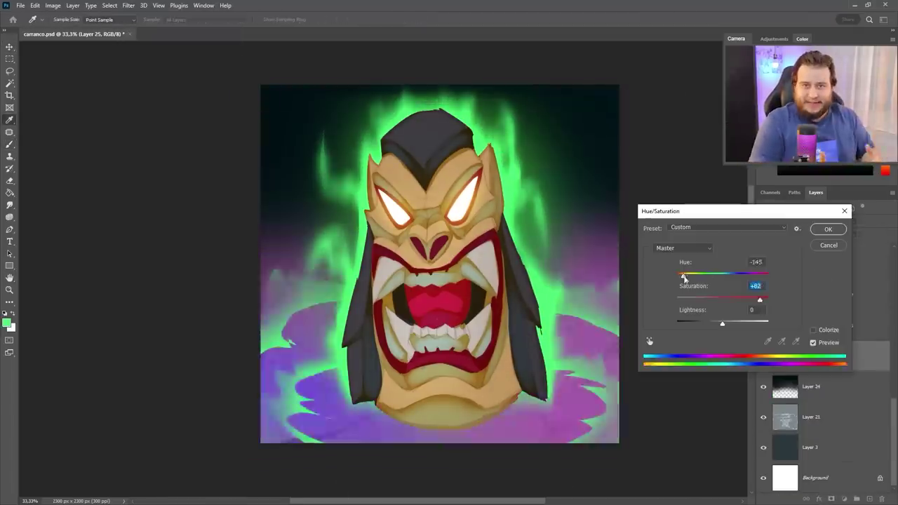
left_click_drag(745, 300, 762, 299)
left_click_drag(692, 275, 710, 275)
mouse_move(722, 322)
left_mouse_down()
mouse_move(731, 323)
mouse_move(715, 322)
mouse_move(722, 321)
left_mouse_up()
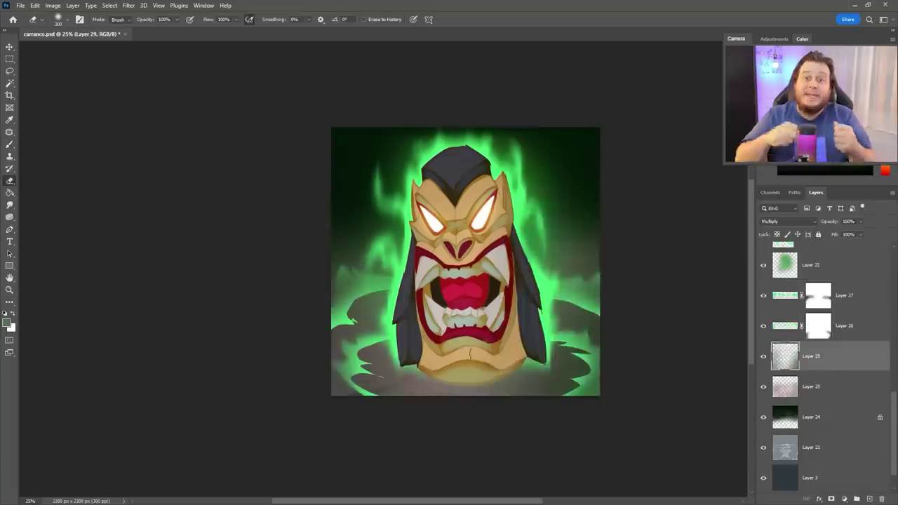
Hide the old flame and glow layers and paint broader green flames on a new layer, smudging their edges
left_click(763, 264)
left_click(869, 499)
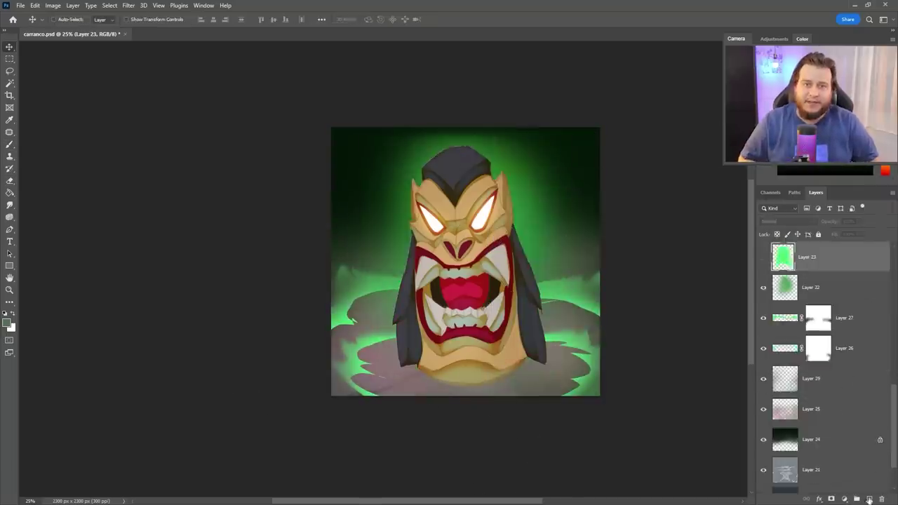
key("b")
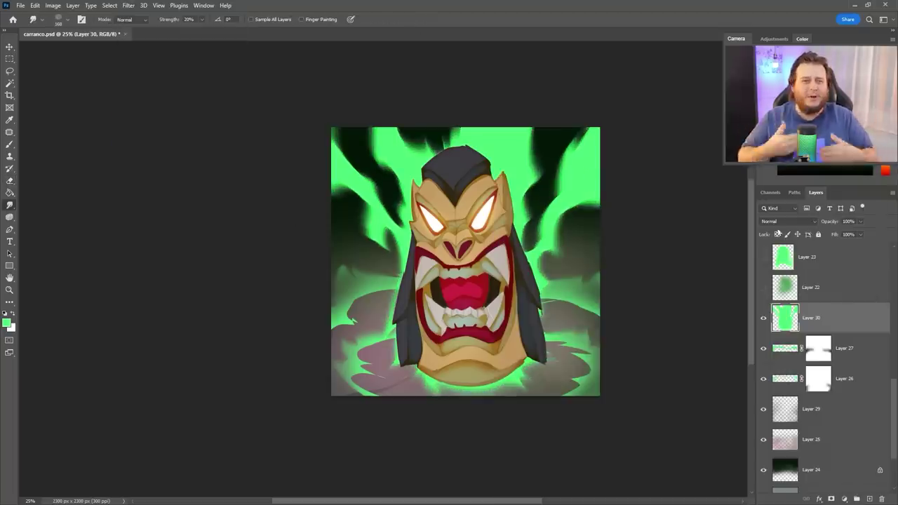
right_click(600, 213)
key("Escape")
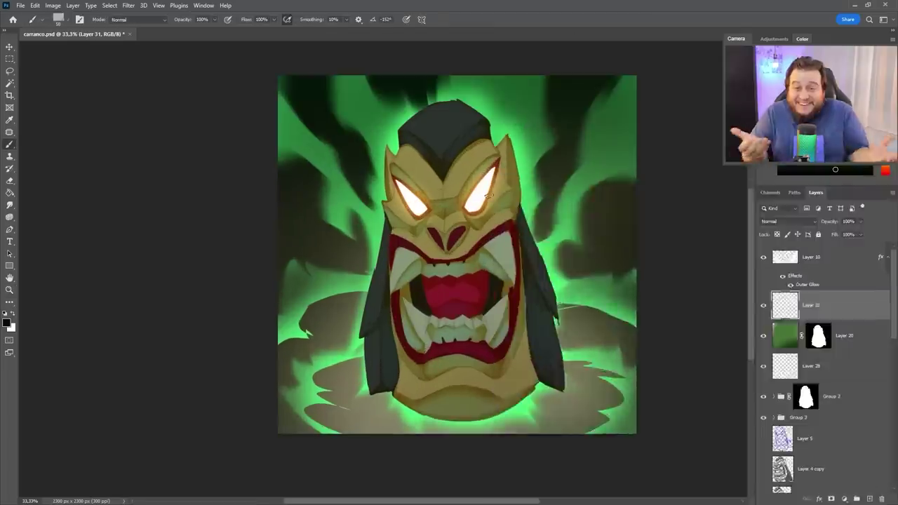
Set the new top layer to Multiply with a copy of the head mask and paint textured shadows over the face and hair
left_click(788, 221)
left_click(772, 251)
left_click_drag(818, 335, 798, 298)
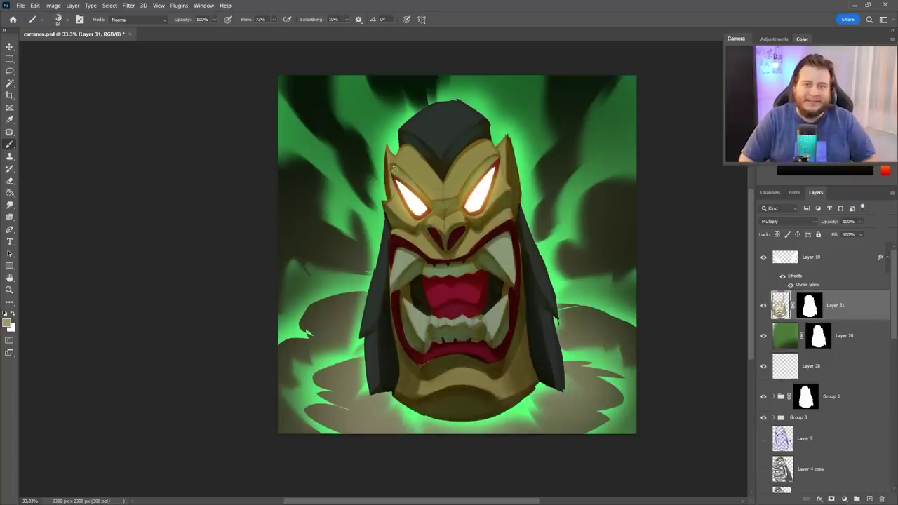
left_click_drag(441, 174, 459, 151)
right_click(460, 151)
double_click(601, 401)
left_click_drag(461, 113, 412, 162)
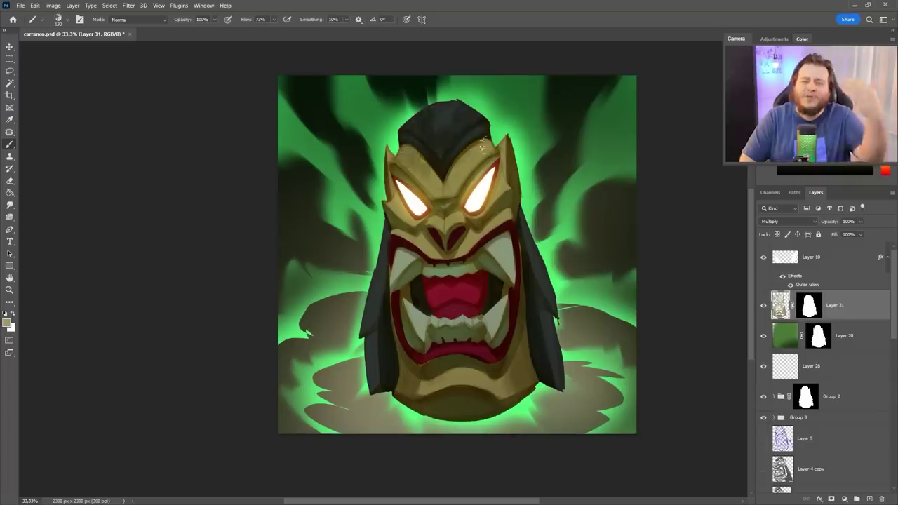
Add faint cracks to the ground on a new layer and refine the chin's light and dark planes on a new top layer
scroll(836, 445, "down", 5)
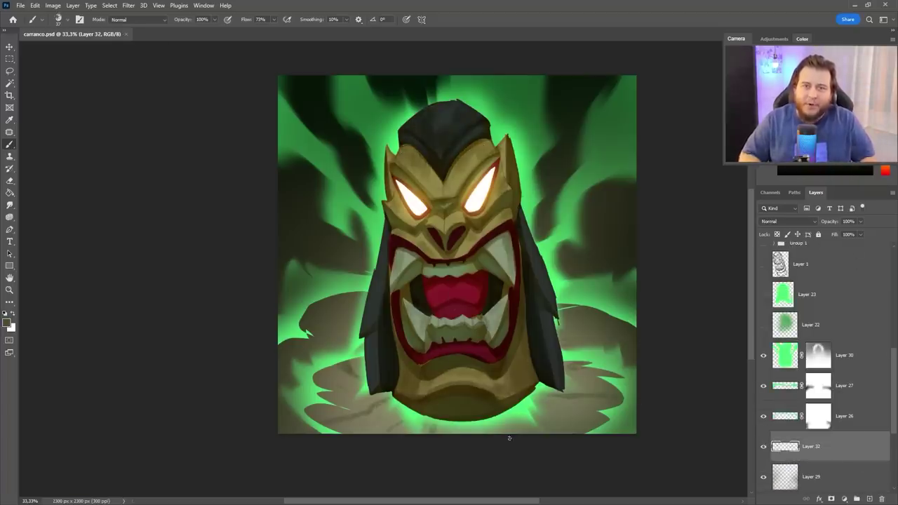
key("ctrl+shift+alt+n")
key("ctrl+plus")
left_click_drag(604, 178, 510, 271)
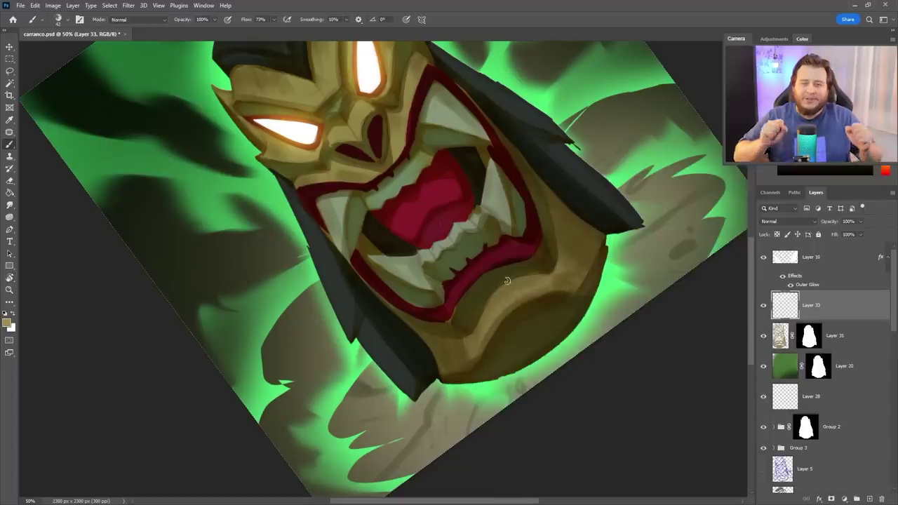
left_click_drag(523, 321, 437, 379)
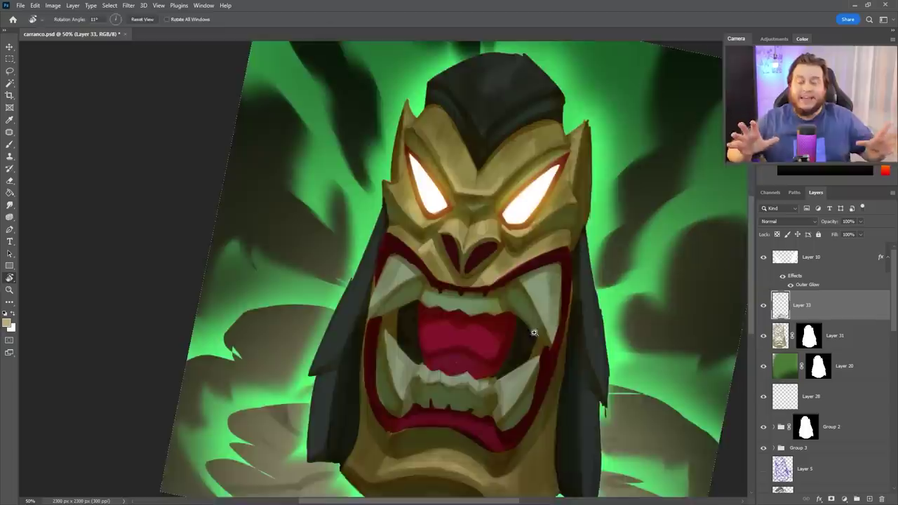
Refine the lips, fangs and individual teeth, and paint a dark green edge along the hair's central peak
left_click_drag(533, 281, 554, 228)
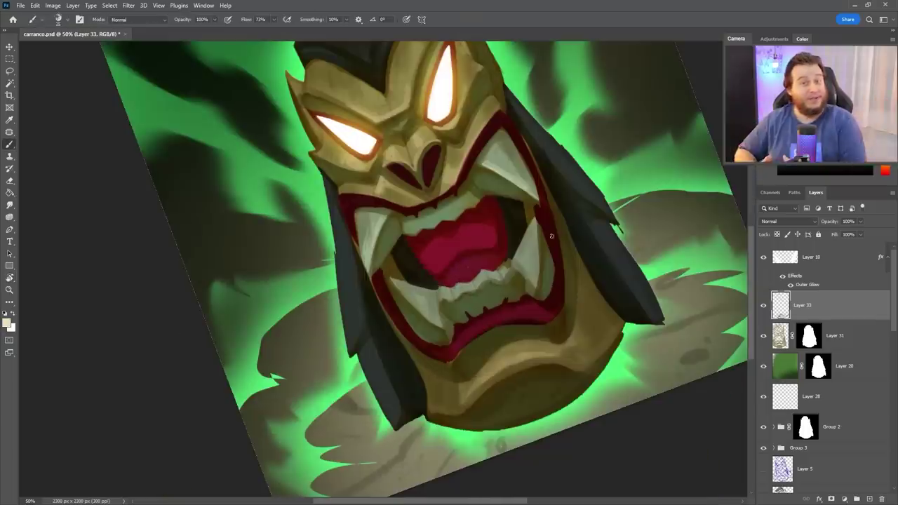
right_click(414, 175)
left_click(491, 159)
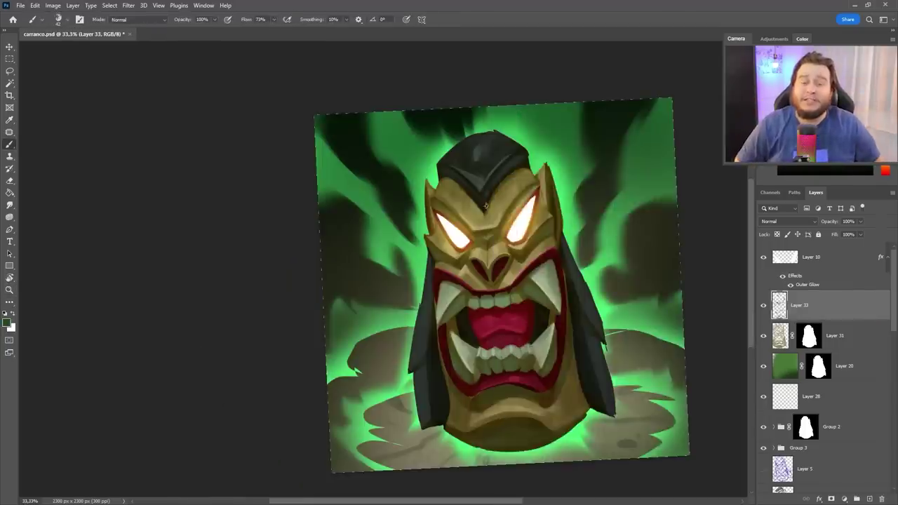
left_click_drag(484, 205, 506, 177)
key("Escape")
Paint a blue-violet rim light along one side of the hair, ear and jaw on a new layer
key("ctrl+shift+alt+n")
right_click(473, 172)
double_click(649, 437)
right_click(473, 173)
double_click(649, 437)
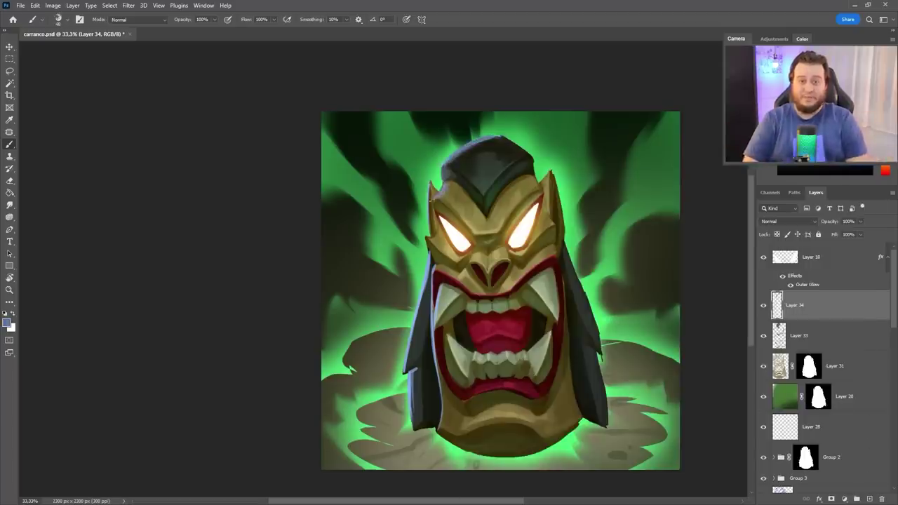
Lock the flame layers' transparency and tone the flames down to a darker green with a large soft brush
right_click(452, 409)
double_click(772, 330)
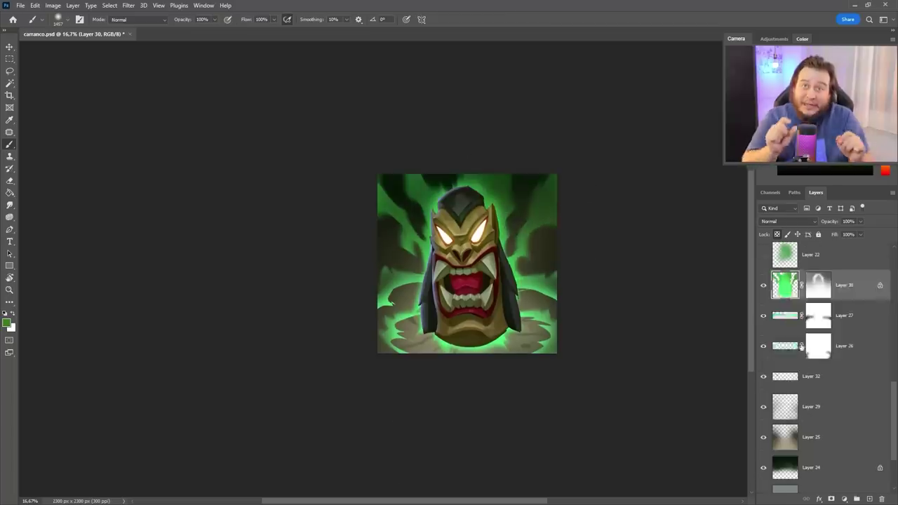
key("alt+bracketright")
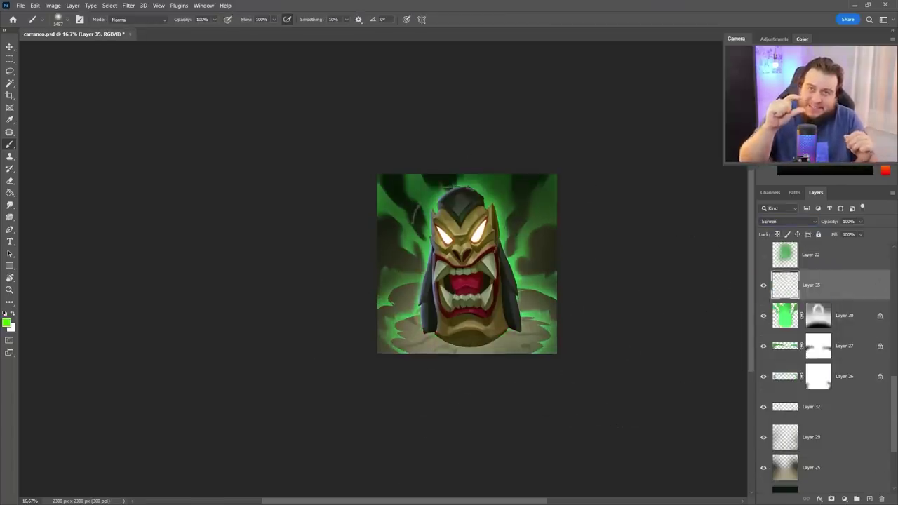
Add a bright green glow behind the head on a Screen layer and prepare a soft blue brush on another new layer
left_click(870, 499)
right_click(607, 204)
double_click(772, 331)
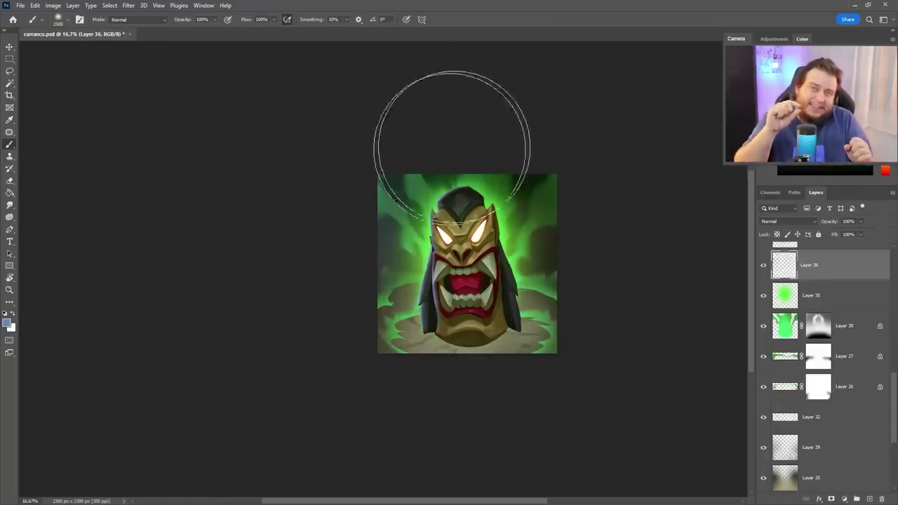
Tint the upper background with a soft blue haze and paint contact shadows and cracks around the head's base
key("ctrl+shift+alt+n")
left_click_drag(330, 337, 449, 305)
right_click(474, 168)
double_click(610, 429)
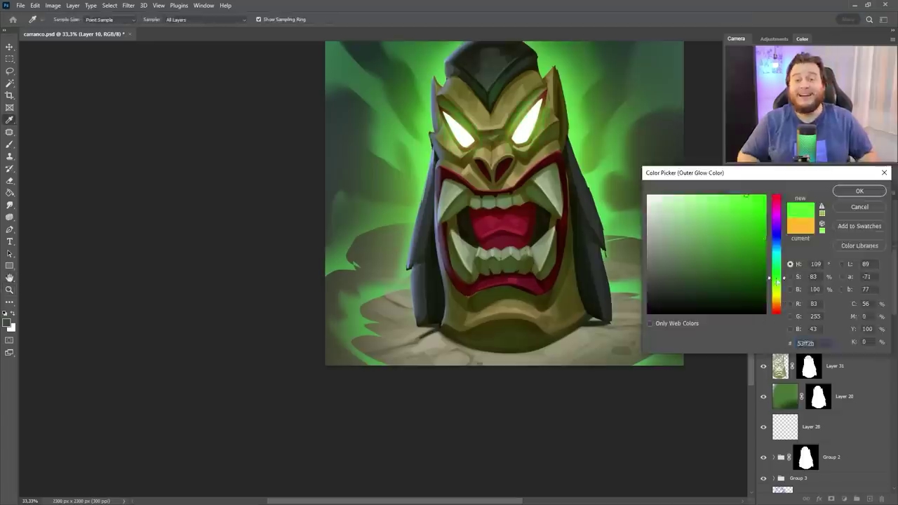
Set the eyes' outer glow colour to 53ff2b and scatter bright green sparks around the head on a new layer
key("Return")
right_click(536, 190)
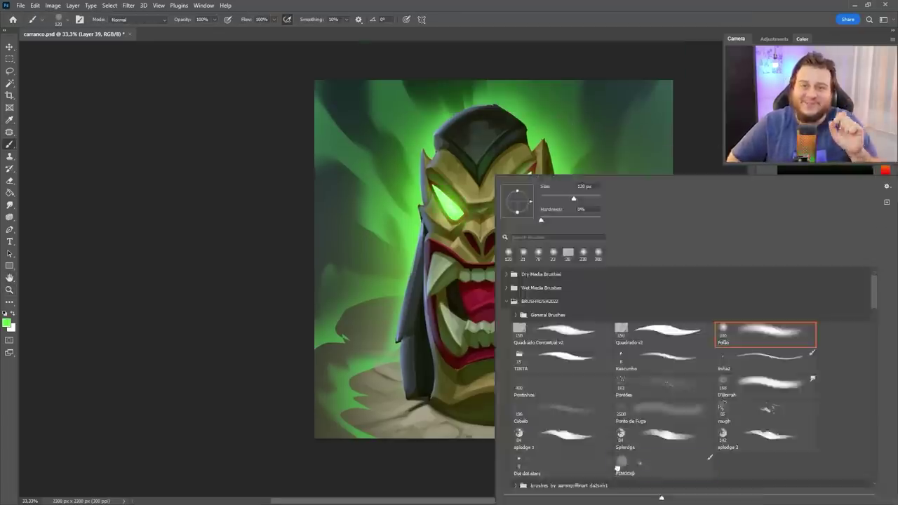
key("ctrl+shift+alt+n")
right_click(610, 258)
left_click(609, 259)
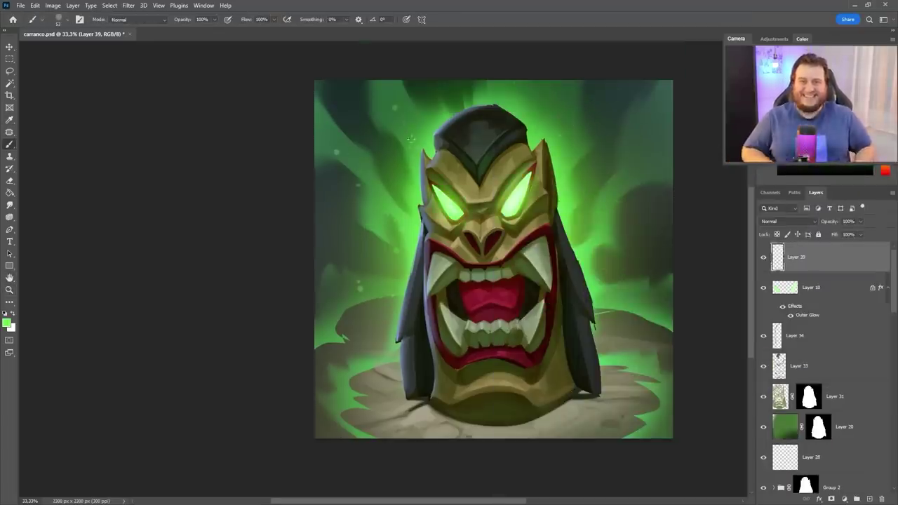
left_click(384, 191)
left_click(502, 125)
left_click(572, 130)
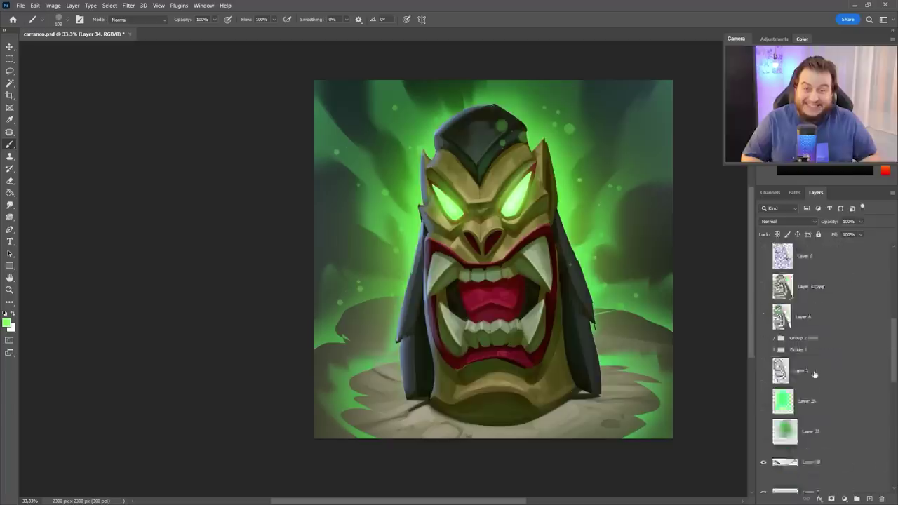
Merge a duplicate of the character group into one layer, hiding the original groups, and adjust its levels
key("ctrl+j")
key("ctrl+e")
left_click(763, 356)
key("ctrl+l")
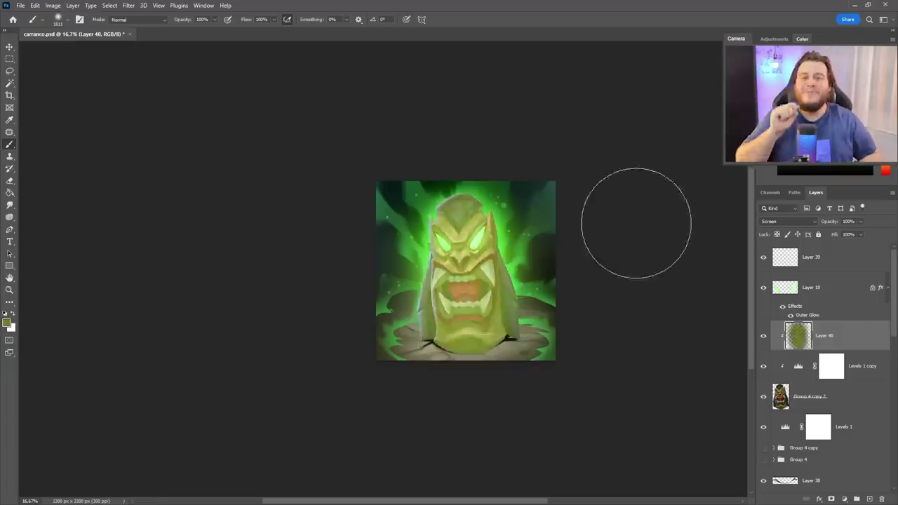
Invert the olive Screen layer's mask and paint white into it to lighten the face's raised planes, crest and tongue
key("ctrl+plus")
key("ctrl+i")
key("x")
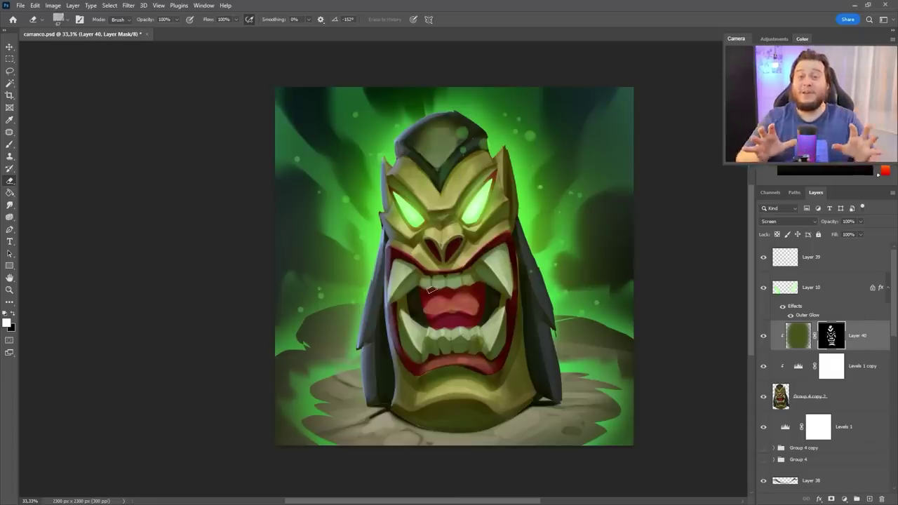
Add new layers above the highlights and paint dark edge lines on the hair strands with a small brush
key("ctrl+shift+alt+n")
key("r")
left_click_drag(555, 357, 552, 228)
key("z")
left_click(552, 228, "alt")
key("ctrl+shift+alt+n")
key("b")
scroll(377, 291, "up", 3)
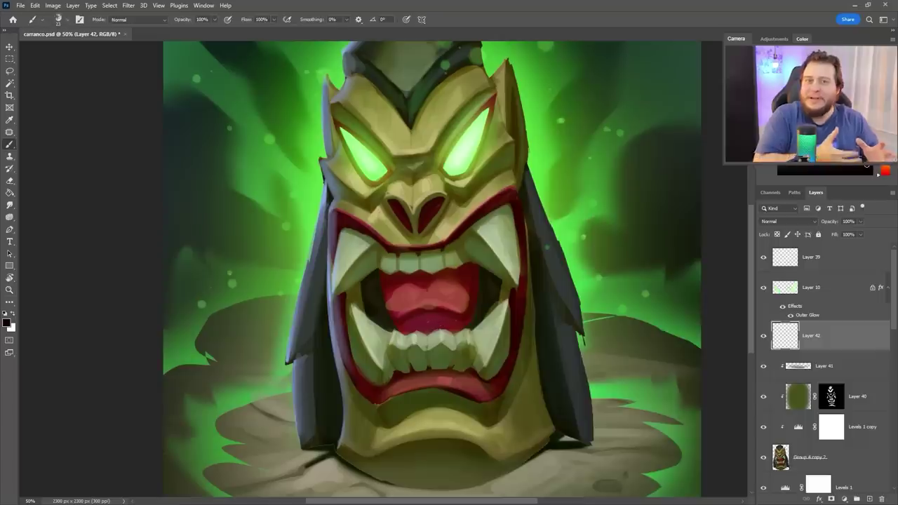
right_click(377, 290)
key("Escape")
left_click_drag(320, 311, 287, 364)
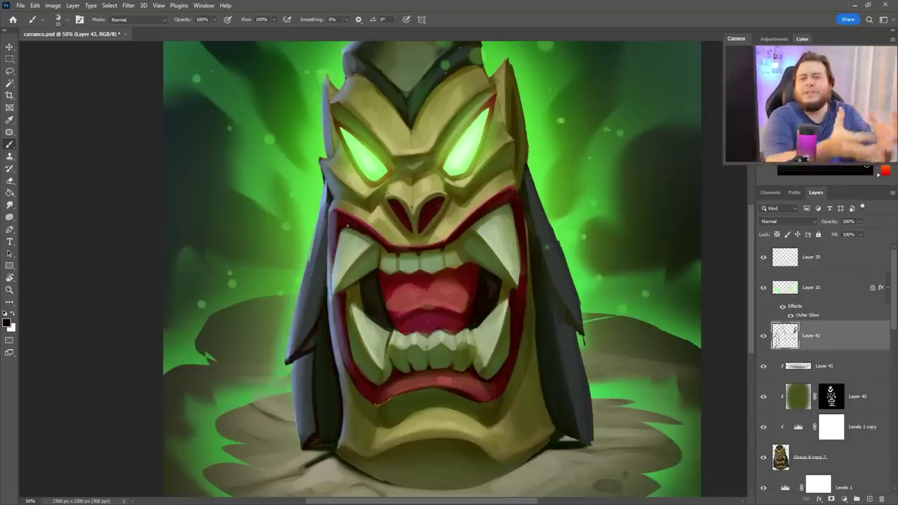
Darken the mouth interior around the teeth and tongue with a soft black brush inside lasso selections
key("r")
left_click_drag(410, 309, 571, 230)
left_click_drag(456, 297, 460, 194)
key("b")
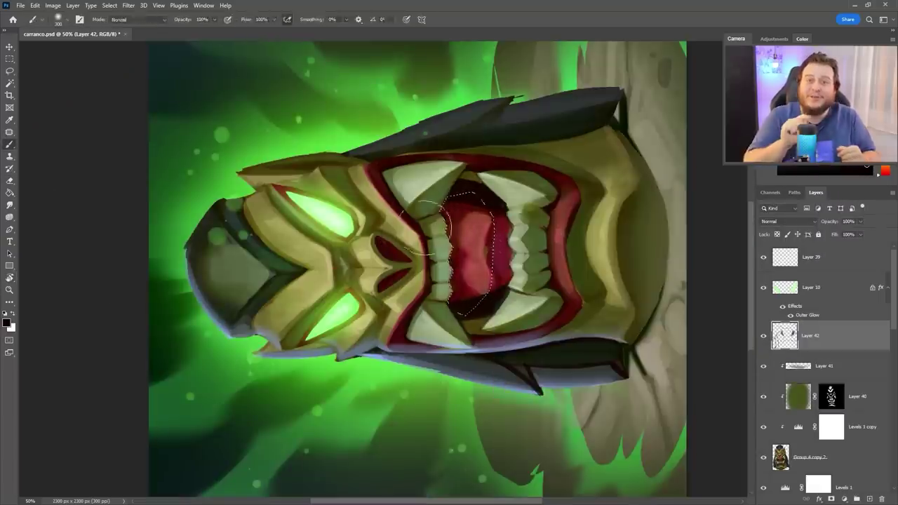
key("ctrl+d")
key("r")
key("Escape")
key("l")
key("ctrl+d")
key("l")
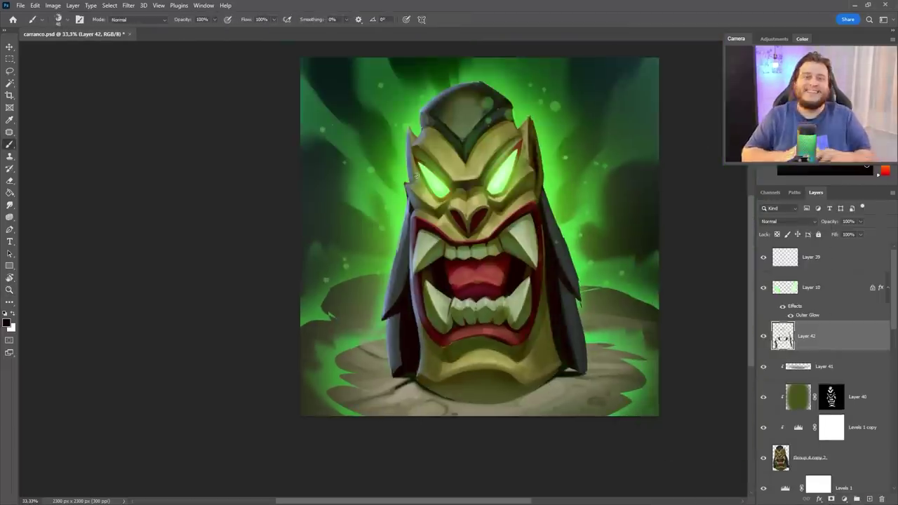
Paint dark cracks into the stone floor in front of the head's base
key("r")
left_click_drag(416, 176, 486, 256)
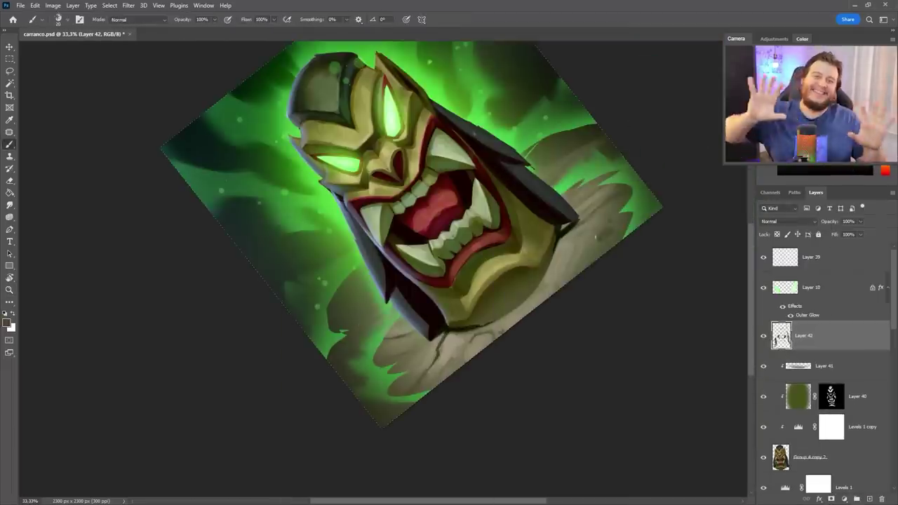
left_click_drag(452, 330, 475, 290)
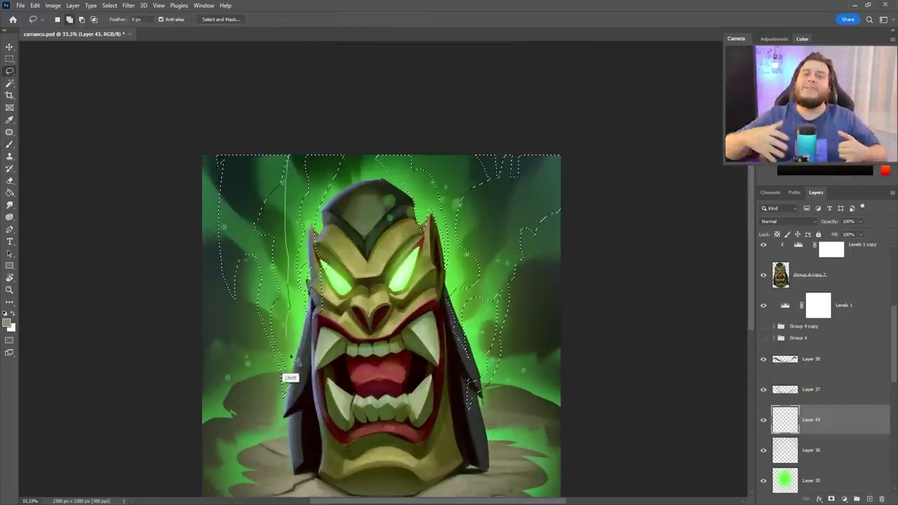
Build lassoed flame shapes behind the head on a new layer and shift them to hue +47, saturation +23, lightness -31
left_click(785, 221)
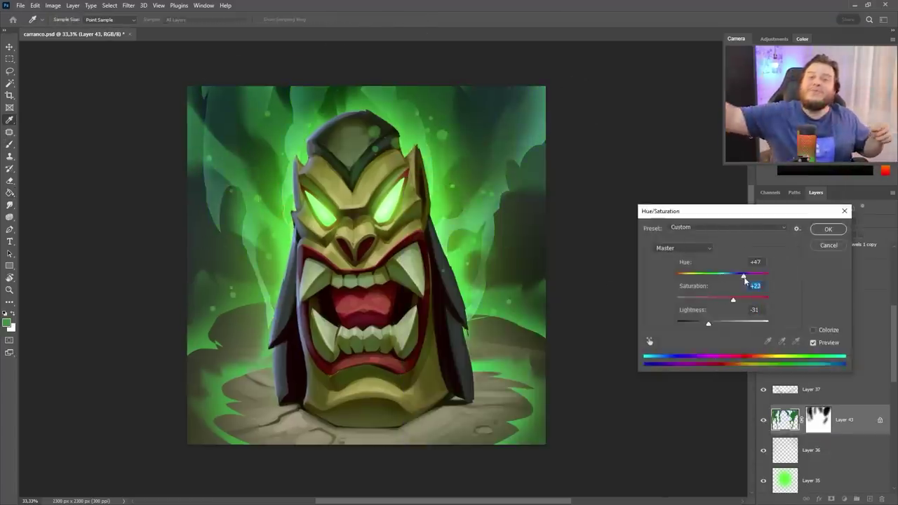
key("Return")
Try a pale cyan rim light along the hair, ear and jaw on a clipped layer, softening it with the eraser
key("b")
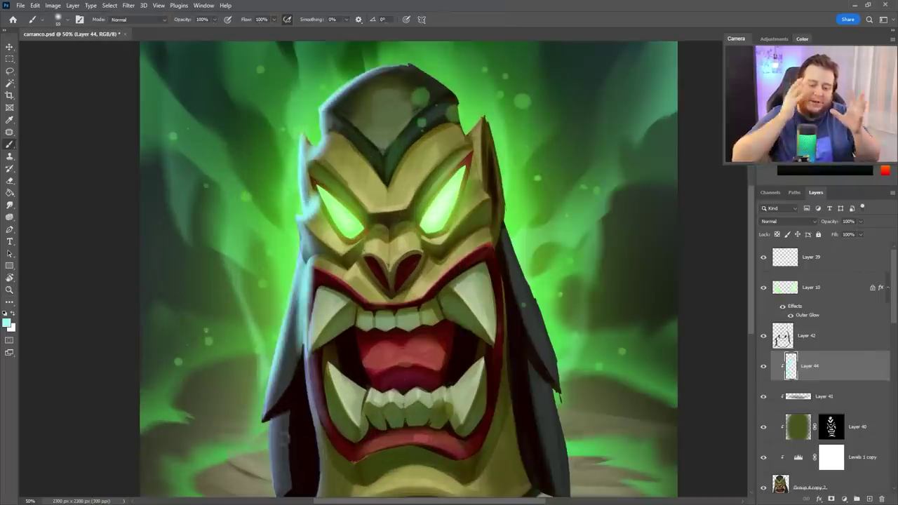
left_click_drag(421, 266, 391, 281)
key("e")
right_click(381, 175)
key("Escape")
key("b")
right_click(379, 174)
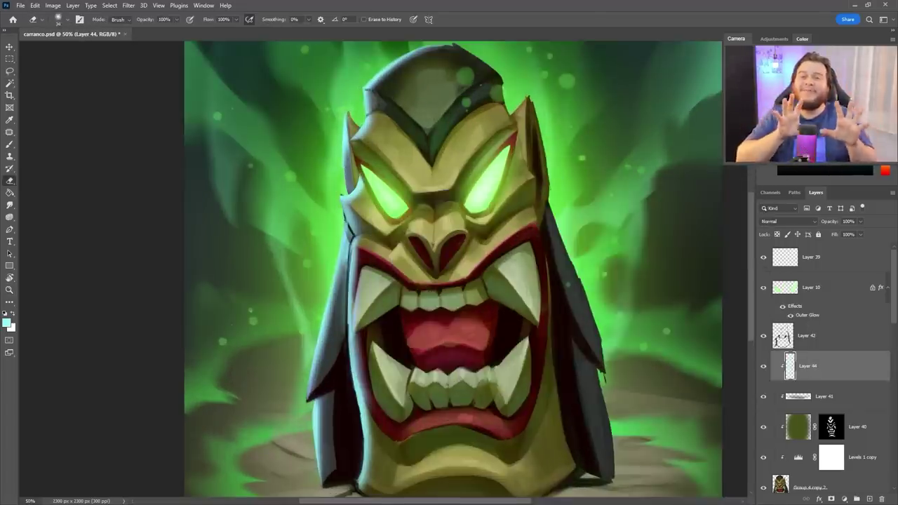
key("Escape")
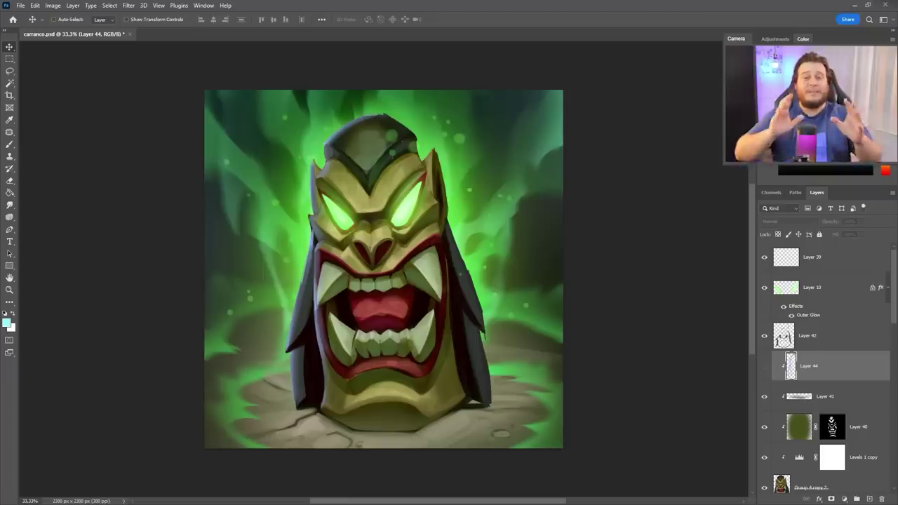
Duplicate the spark layer, hide the original, and paint smaller bright green sparks on a new layer
left_click(812, 257)
key("ctrl+j")
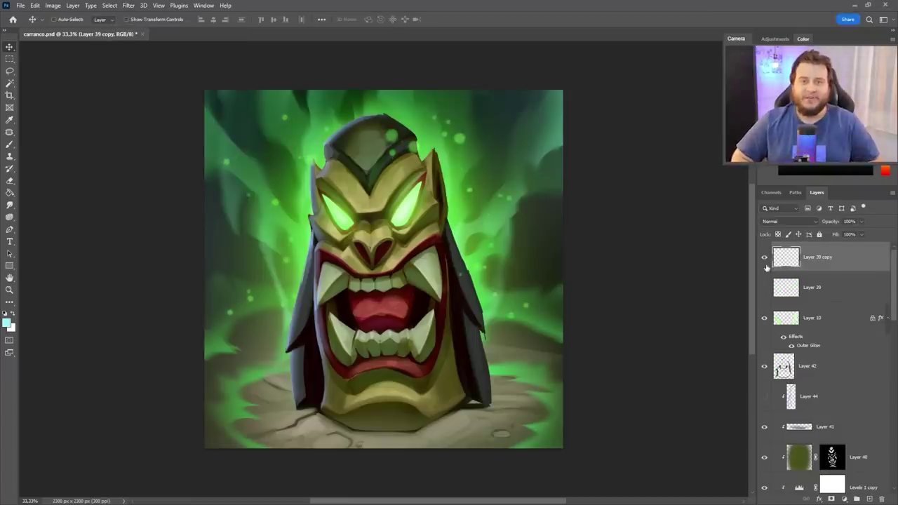
key("ctrl+shift+alt+n")
left_click(765, 318)
key("b")
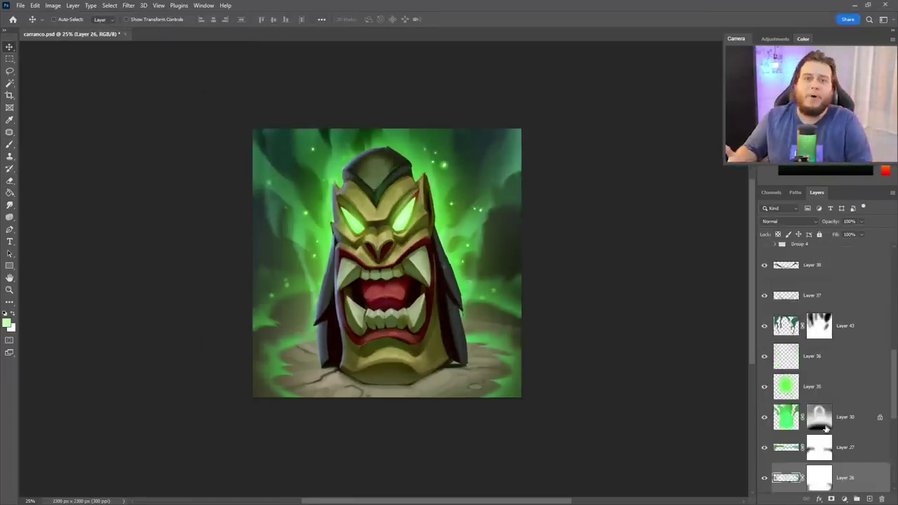
Recolour the two locked ground flame layers with sampled greens and add brighter flame wisps on a new layer
left_click(288, 282, "alt")
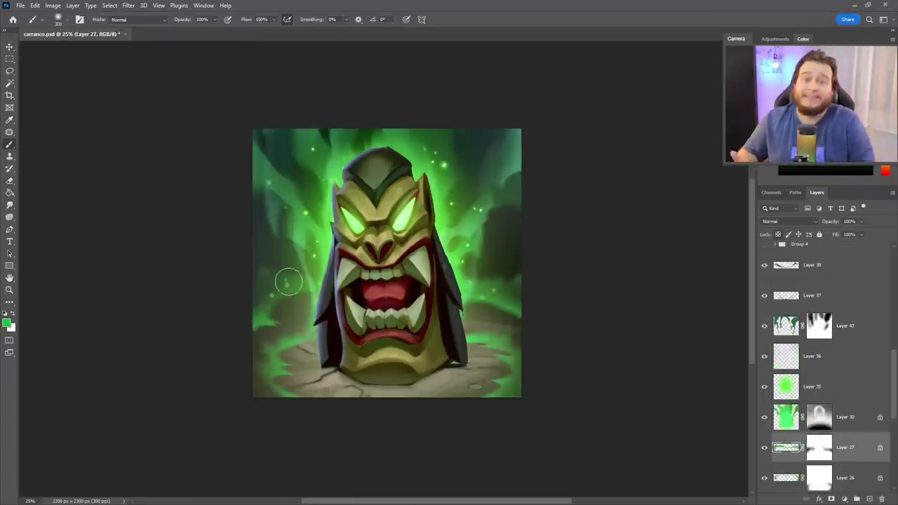
key("alt+bracketleft")
key("alt+bracketright")
key("alt+bracketleft")
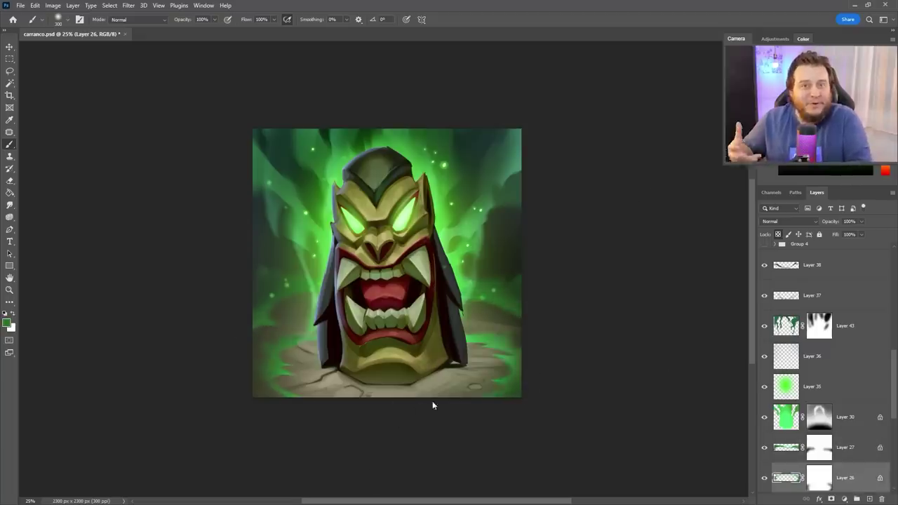
key("ctrl+shift+alt+n")
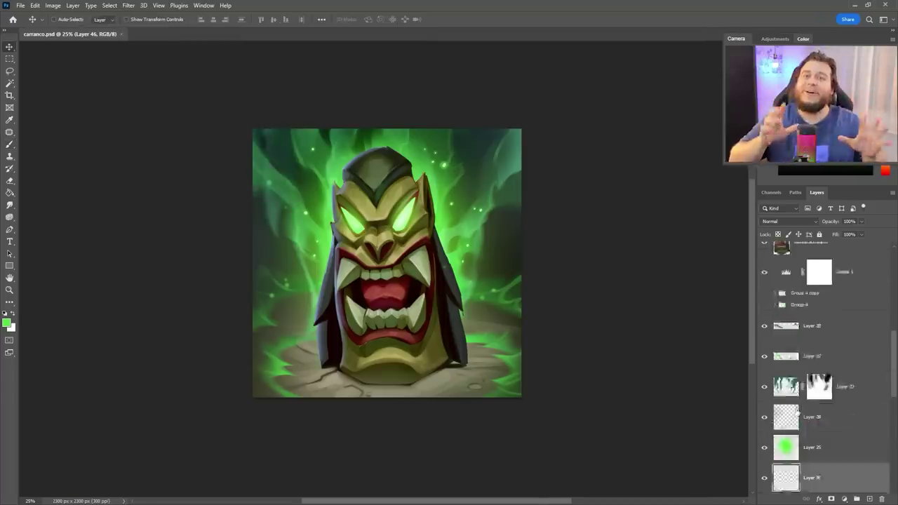
Shift the masked face highlight layer from olive to reddish brown and collect the eye and spark layers in a group
key("ctrl+u")
left_click_drag(723, 276, 785, 281)
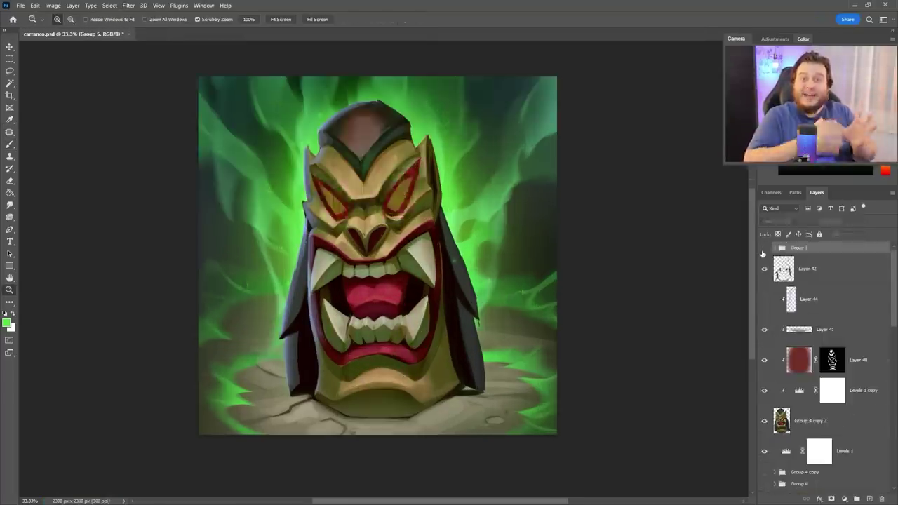
left_click(776, 253)
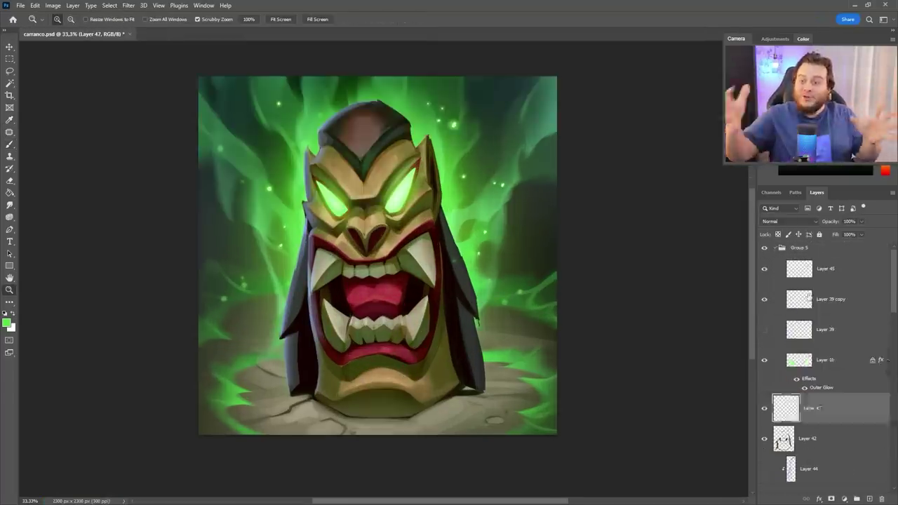
Paint white cores into the glowing eyes on the transparency-locked eye layer
left_click(828, 360)
key("b")
right_click(393, 204)
key("Escape")
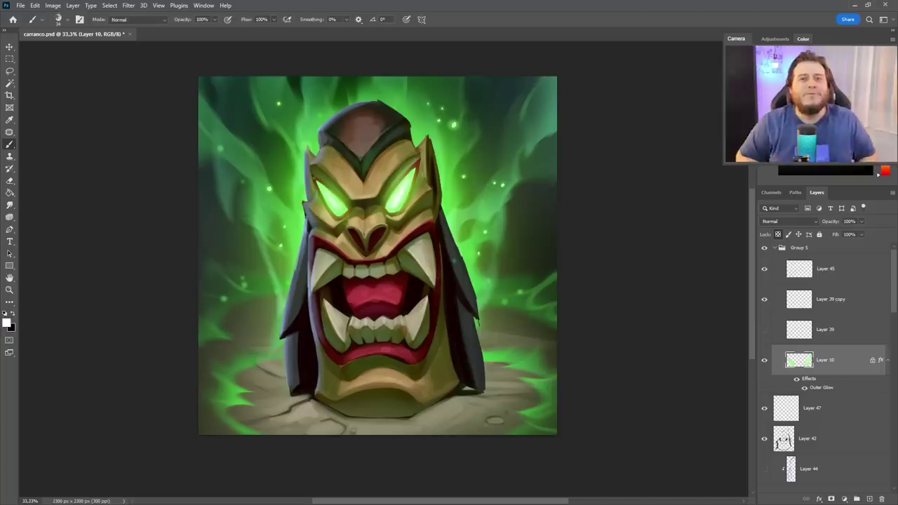
Set the new layer above the dark outlines to Multiply and paint all teeth and fangs blue-grey, erasing any spill
key("z")
left_click(794, 399)
scroll(794, 398, "down", 1)
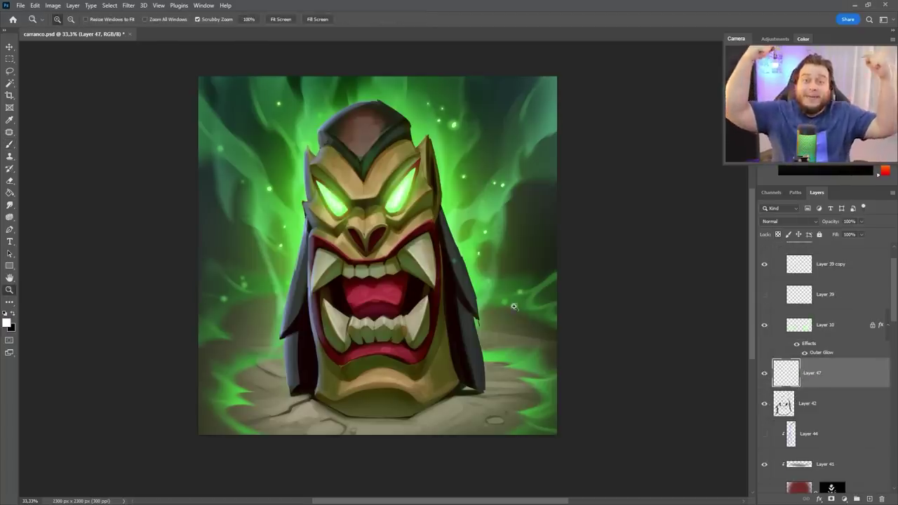
key("alt+shift+m")
key("b")
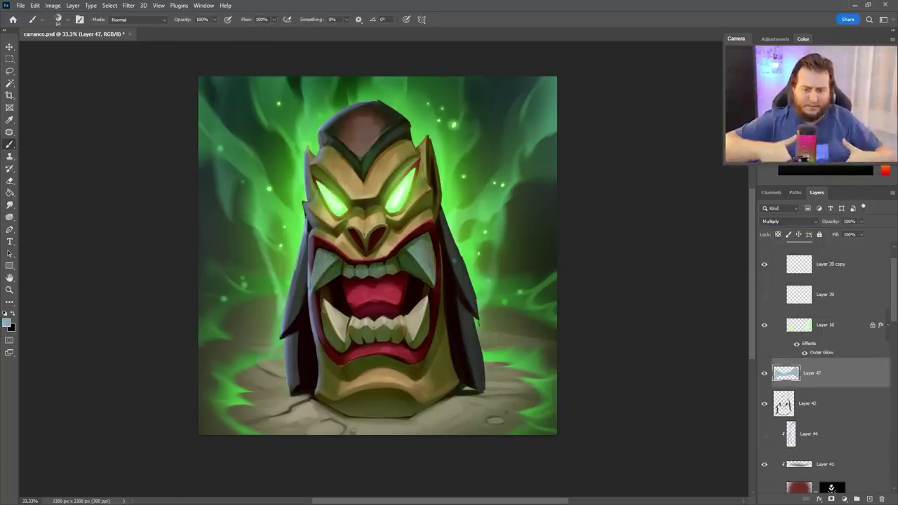
key("e")
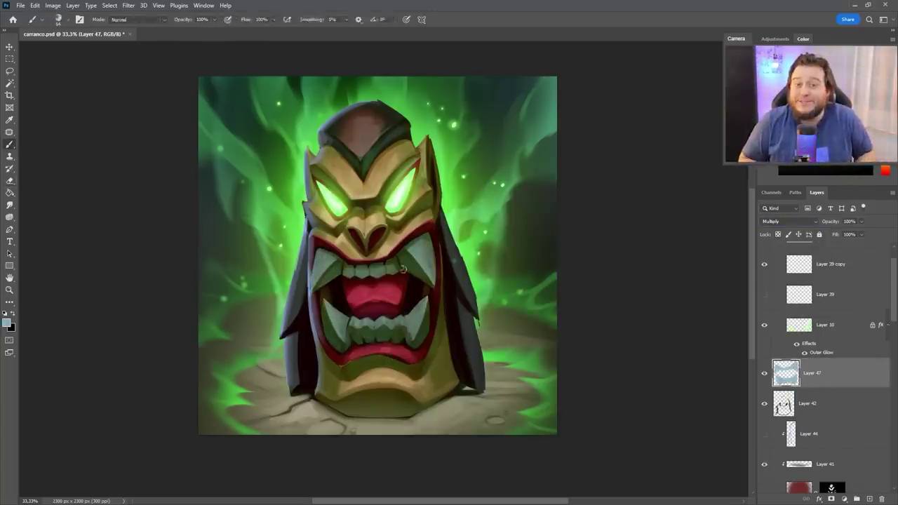
key("b")
Shift the tooth colour to a more saturated teal with Hue/Saturation
key("ctrl+plus")
key("ctrl+u")
left_click_drag(730, 320, 737, 319)
key("Return")
Paint pale cyan highlights on the teeth and fangs on a new layer with a small textured brush
key("ctrl+shift+alt+n")
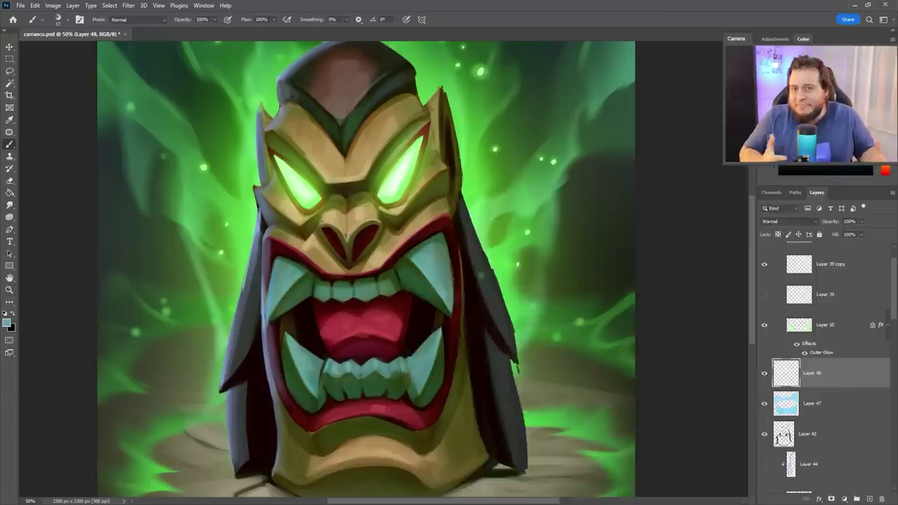
right_click(399, 173)
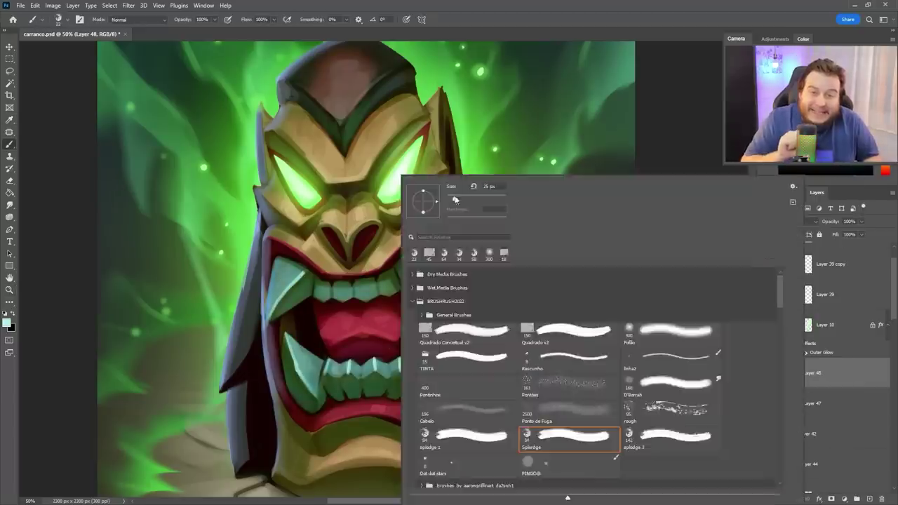
key("Escape")
Paint dark green shadows and edges around the teeth on another new layer and move it above the highlight layer
key("ctrl+shift+alt+n")
right_click(398, 401)
key("Escape")
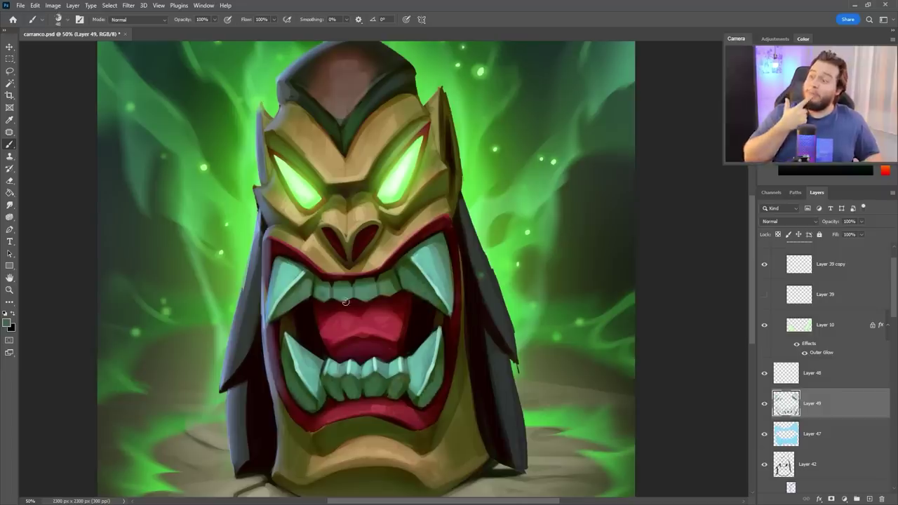
key("r")
mouse_move(362, 292)
left_mouse_down()
mouse_move(421, 210)
mouse_move(302, 330)
mouse_move(354, 385)
mouse_move(311, 337)
left_mouse_up()
left_click(311, 337, "alt")
key("ctrl+bracketright")
key("Escape")
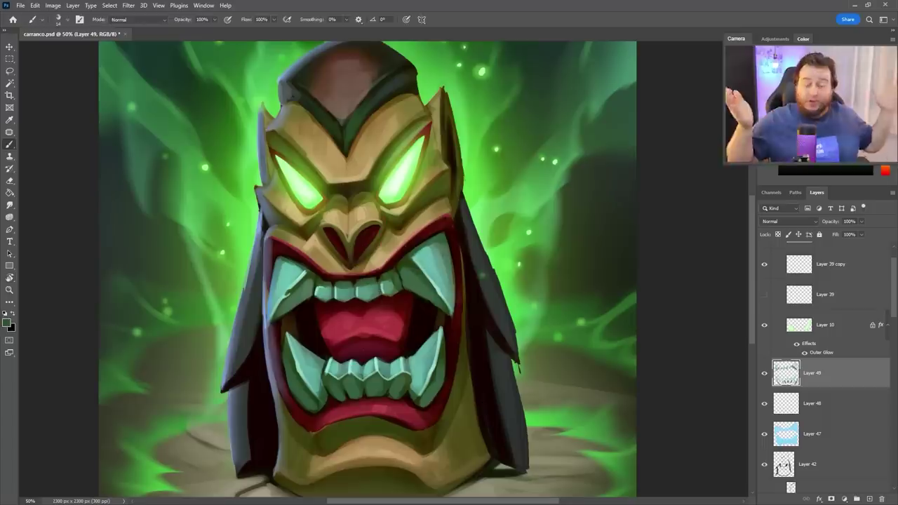
Paint chips and dark cracks into the fangs using sampled deep teal tones
left_click(433, 367, "alt")
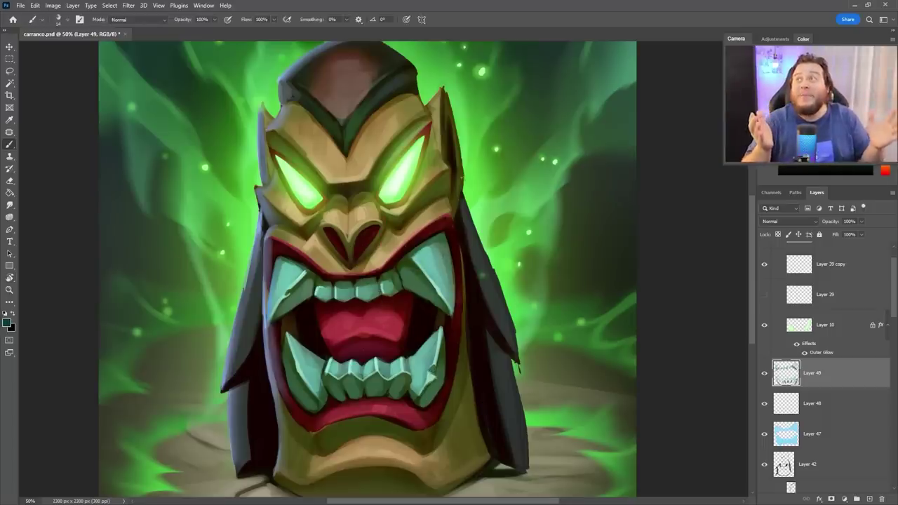
key("r")
left_click_drag(506, 441, 495, 449)
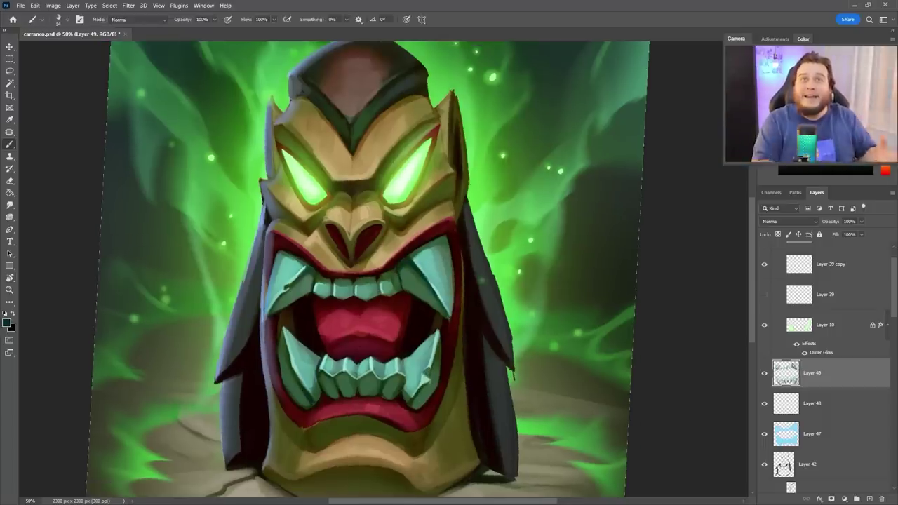
Shade the tongue and lips with dark red on a new layer and blend sampled teal into the fangs on another
left_click_drag(414, 440, 521, 354)
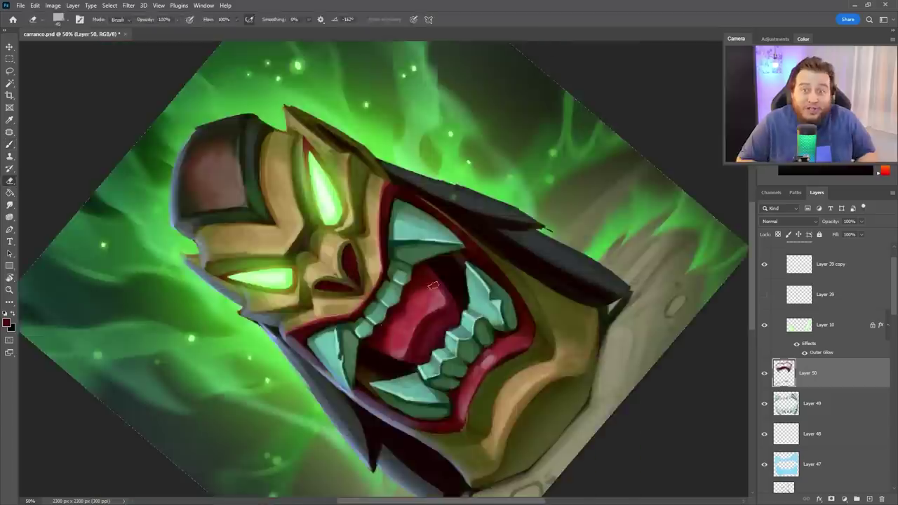
key("Escape")
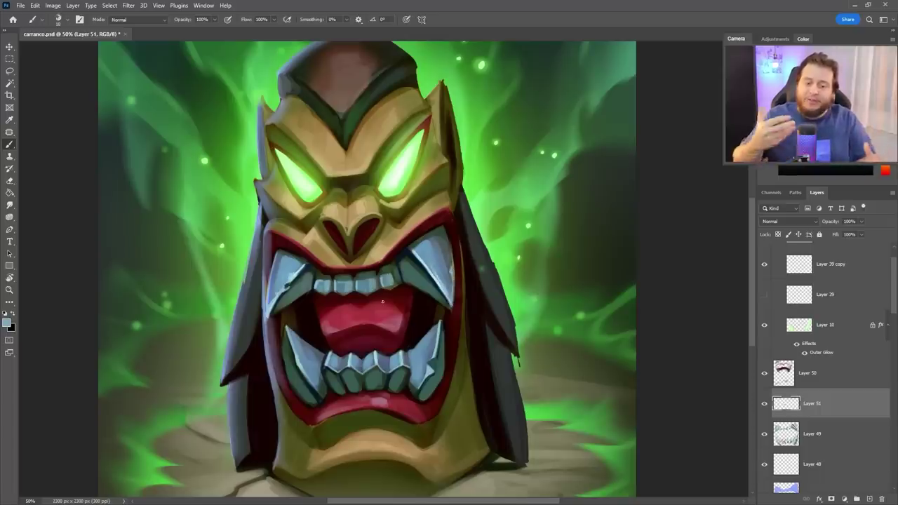
left_click(305, 416, "alt")
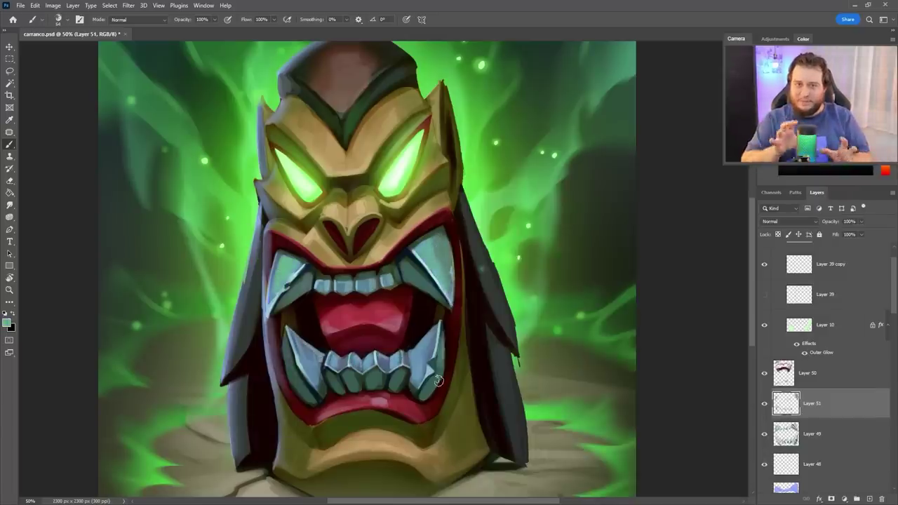
Blend sampled teal and red tones into the fangs, teeth and tongue with the textured brush on Layer 51
left_click_drag(361, 396, 404, 390)
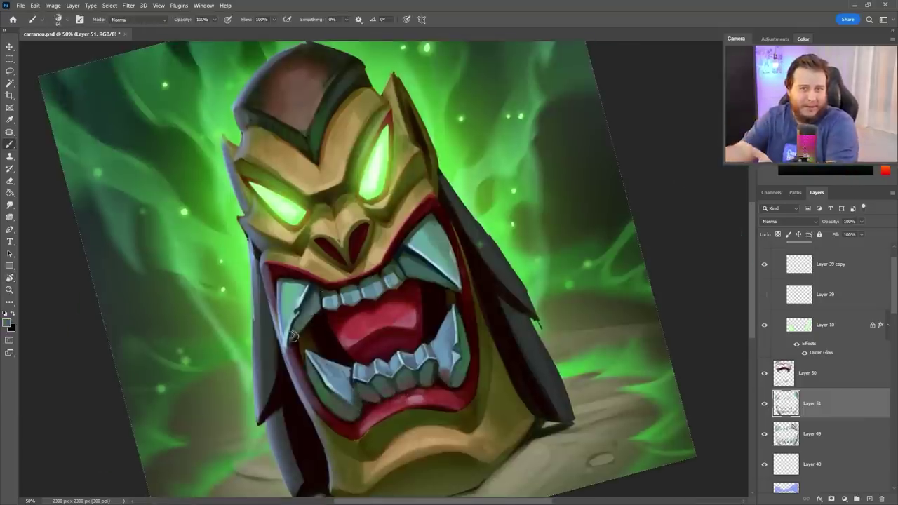
left_click_drag(293, 337, 408, 244)
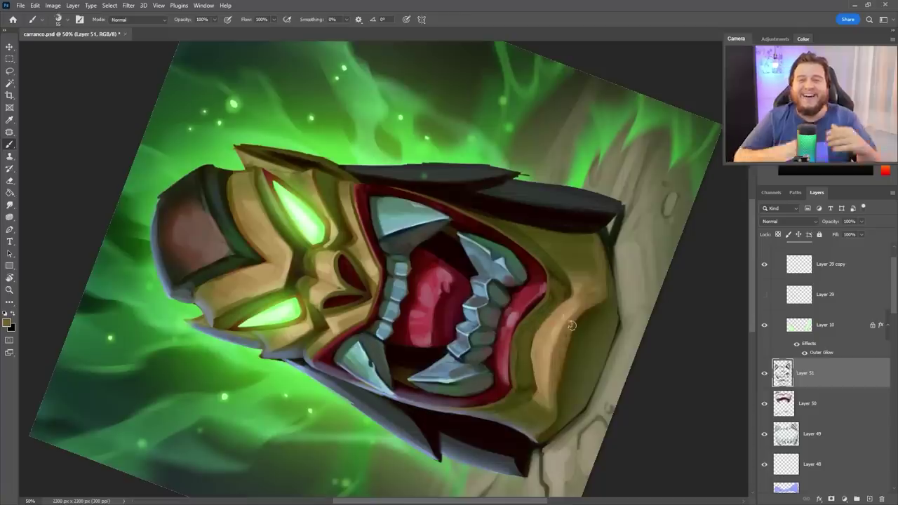
key("r")
left_click_drag(572, 325, 462, 429)
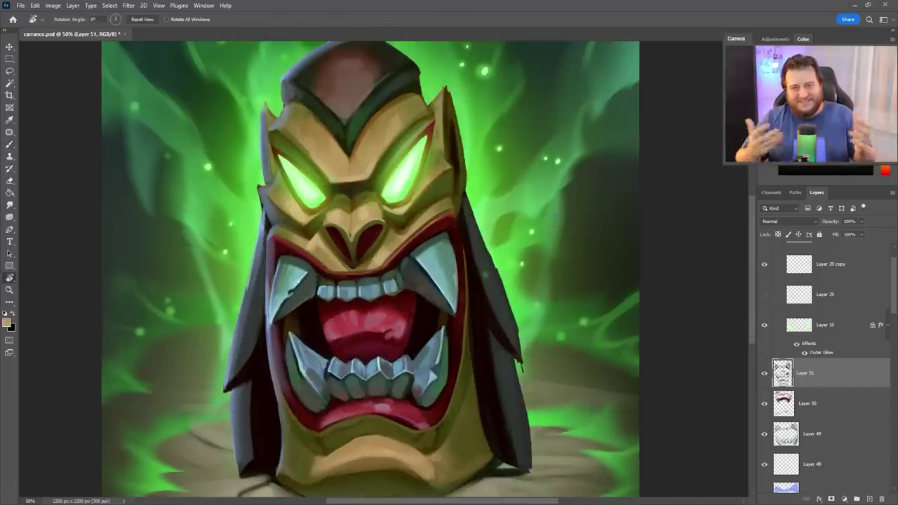
key("z")
key("ctrl+minus")
key("ctrl+plus")
key("b")
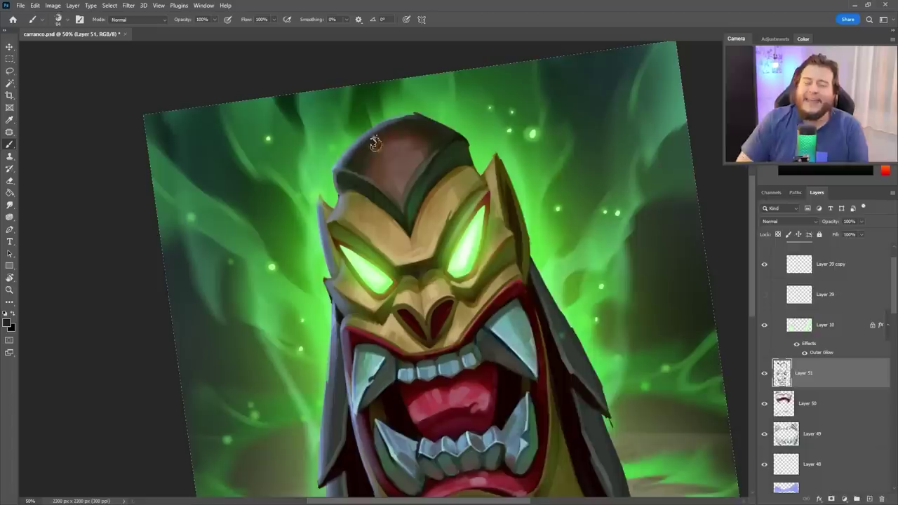
Repaint the reddish topknot in near-black with the Splodge brush, adding thin grey edges around the hairline
left_click_drag(361, 152, 419, 233)
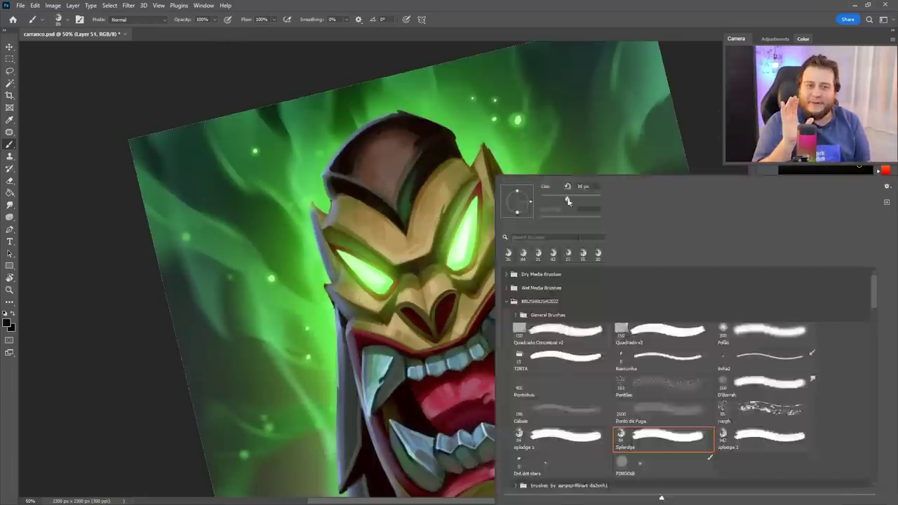
key("Escape")
left_click_drag(416, 200, 388, 198)
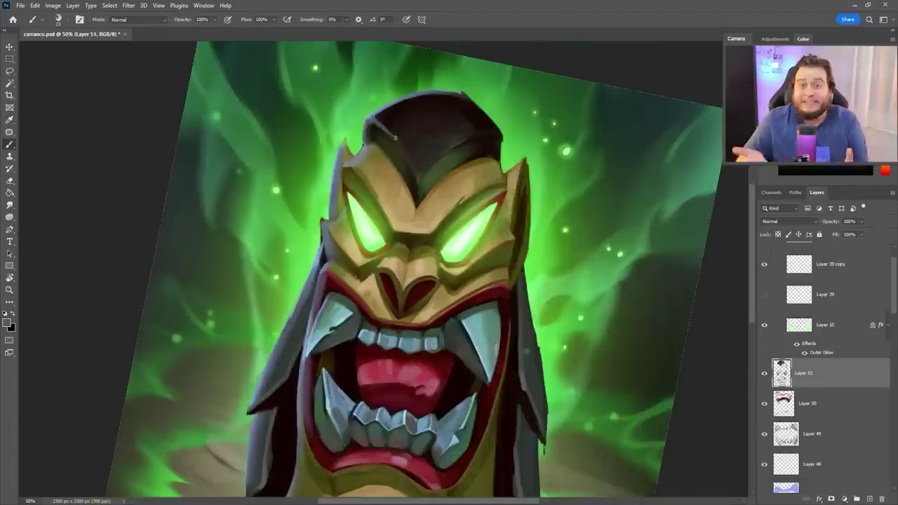
key("ctrl+minus")
key("ctrl+minus")
left_click_drag(421, 274, 454, 345)
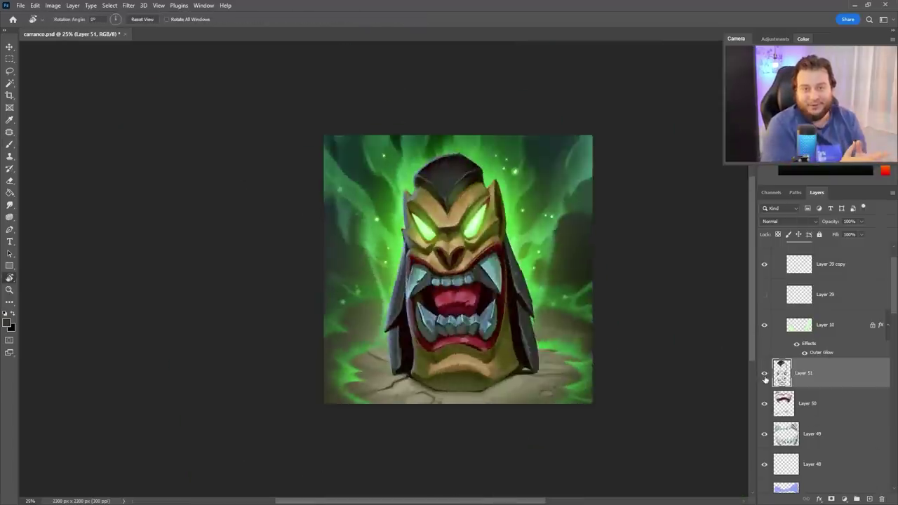
key("ctrl+plus")
Soften the face shading on a new layer and tone down the glow around the eyes on Layer 10
key("ctrl+shift+alt+n")
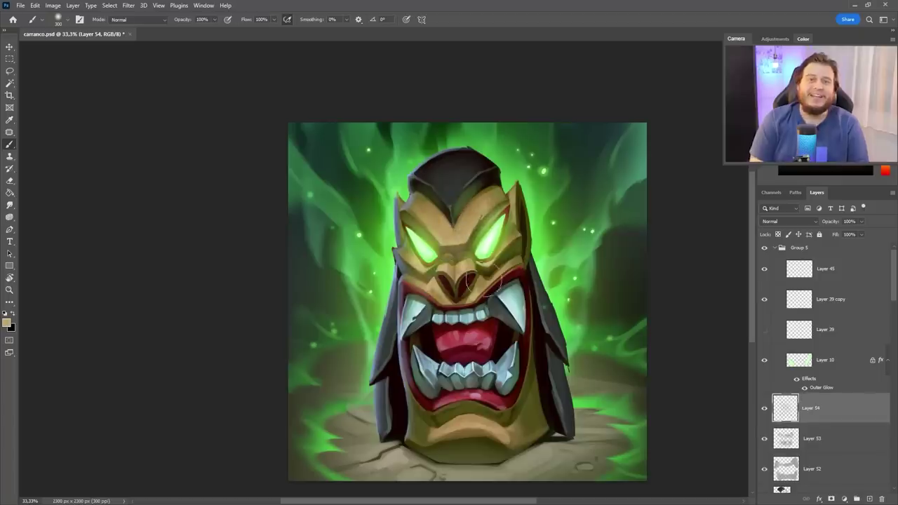
key("h")
key("alt+bracketright")
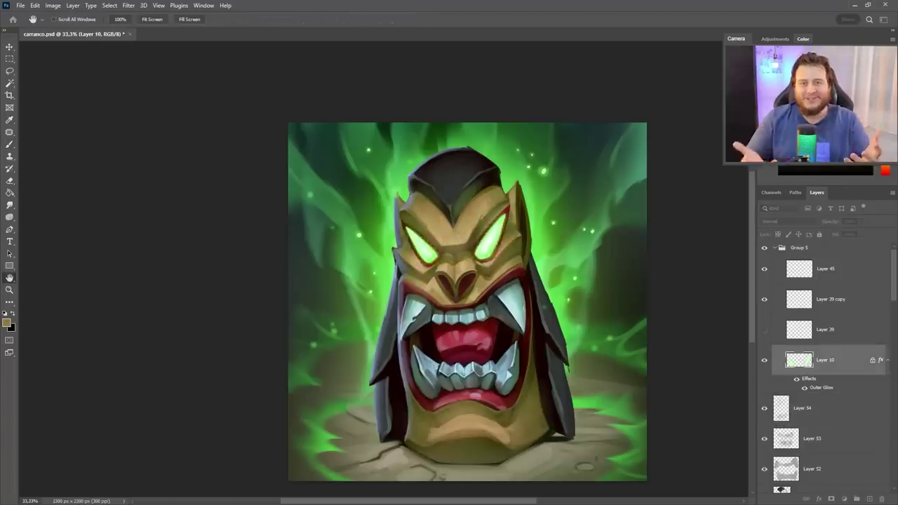
key("Return")
key("v")
Paint brown tones over the inner hair locks on a new layer and trim them with a square eraser
key("ctrl+shift+alt+n")
key("e")
right_click(537, 428)
key("Escape")
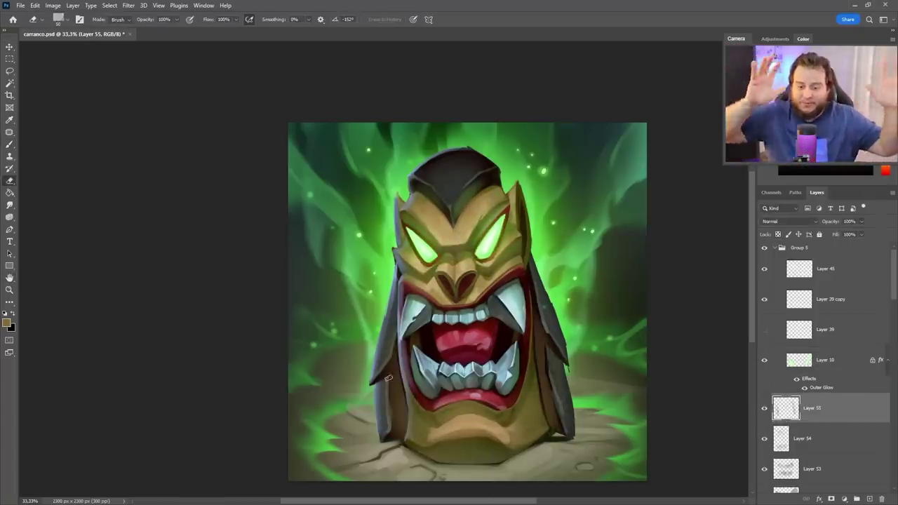
key("alt+bracketleft")
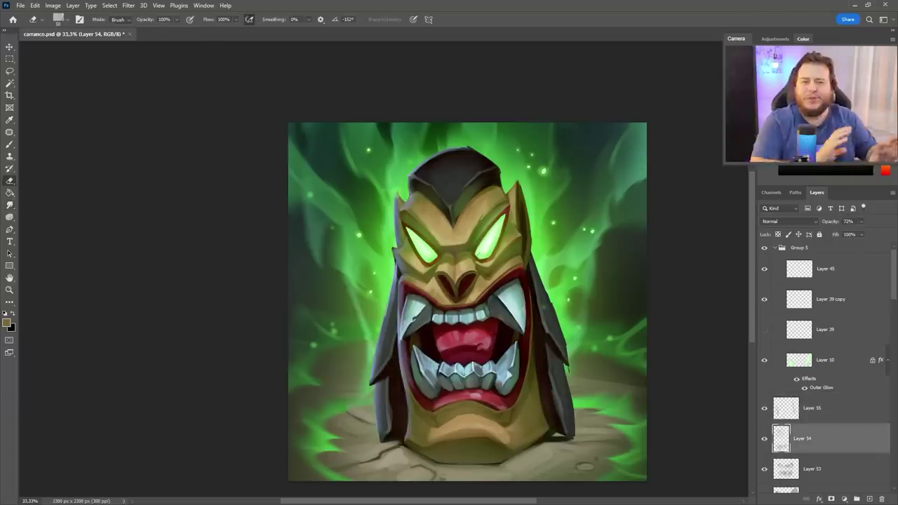
Paint pale cyan highlights on the teeth with the Splodge brush on a new layer placed above Group 5
key("ctrl+shift+alt+n")
key("b")
right_click(509, 358)
key("Escape")
scroll(484, 348, "up", 2)
right_click(379, 196)
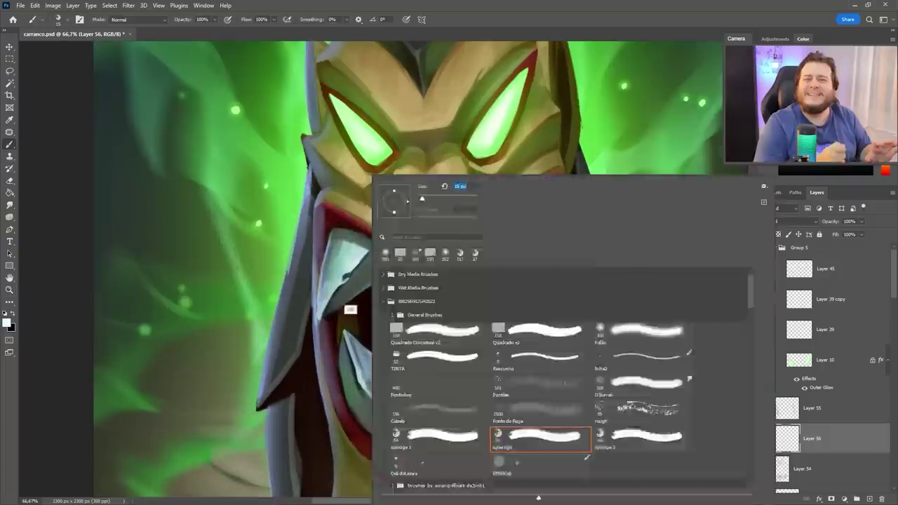
key("Escape")
left_click_drag(803, 436, 800, 246)
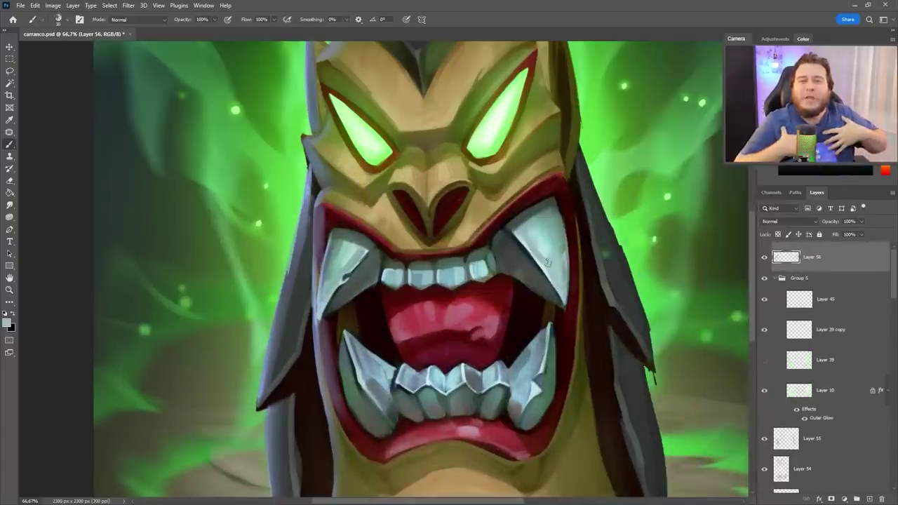
Refine the highlights of the lower teeth and fangs with sampled tooth tones and keep their layer beneath Group 5
scroll(529, 262, "down", 3)
scroll(392, 309, "up", 2)
right_click(402, 318)
key("Escape")
left_click(572, 309, "alt")
key("b")
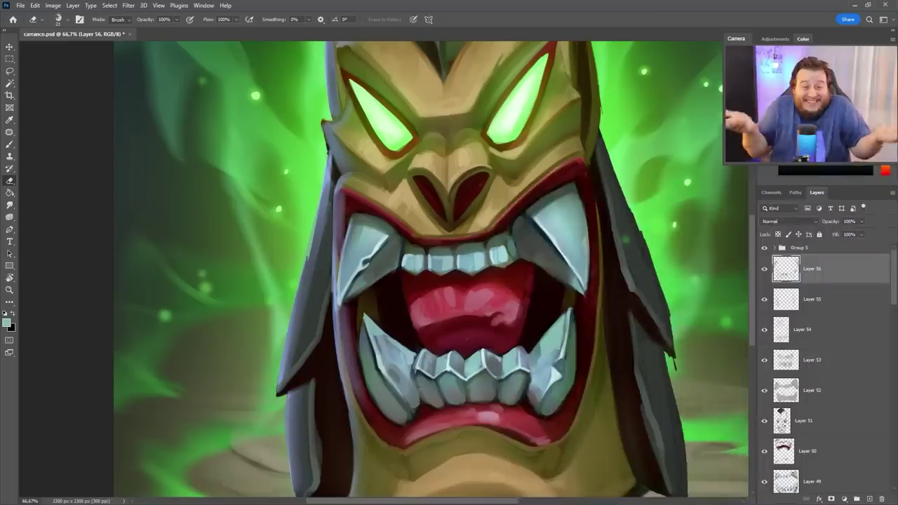
Paint thin vertical wood-grain lines down the chin with a small textured brush on a new Multiply layer
key("z")
mouse_move(519, 364)
left_mouse_down()
mouse_move(470, 364)
mouse_move(519, 364)
left_mouse_up()
key("b")
right_click(492, 171)
key("Escape")
key("ctrl+shift+alt+n")
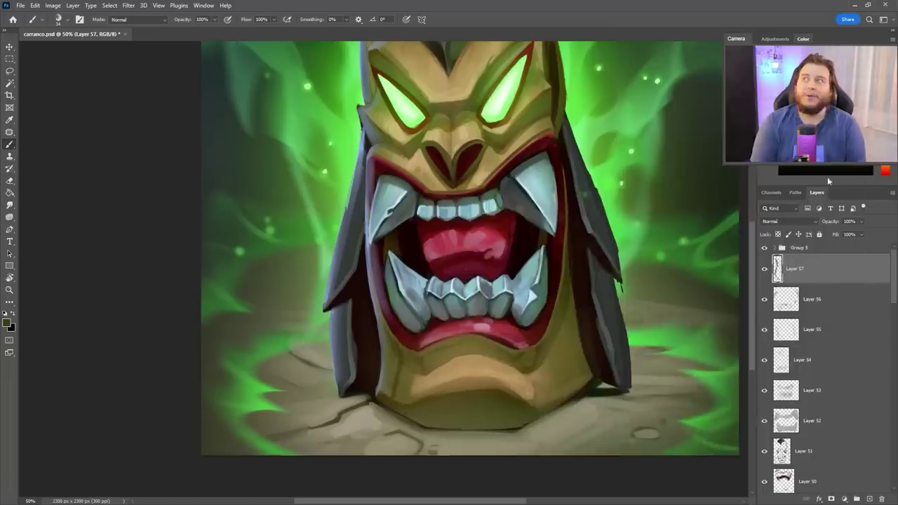
key("bracketleft")
key("bracketleft")
key("bracketleft")
key("bracketleft")
left_click_drag(462, 324, 464, 420)
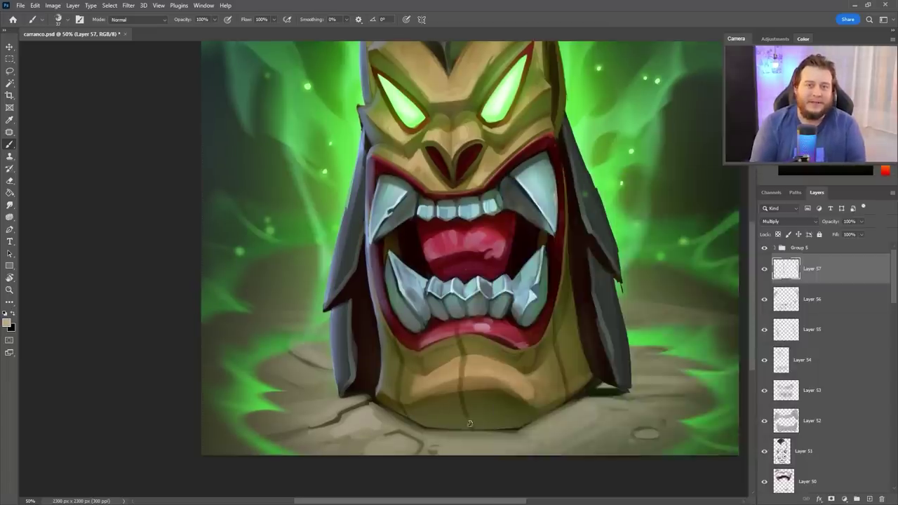
left_click_drag(461, 360, 460, 404)
left_click_drag(456, 365, 461, 421)
Extend the wood-grain lines over the nose, brows and forehead on the Multiply layer
left_click_drag(445, 116, 442, 161)
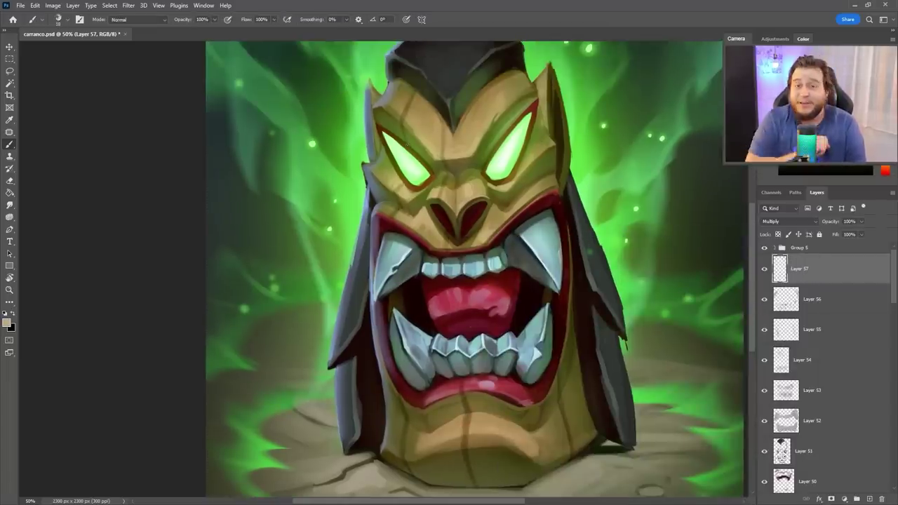
left_click_drag(412, 68, 427, 173)
left_click_drag(513, 201, 539, 117)
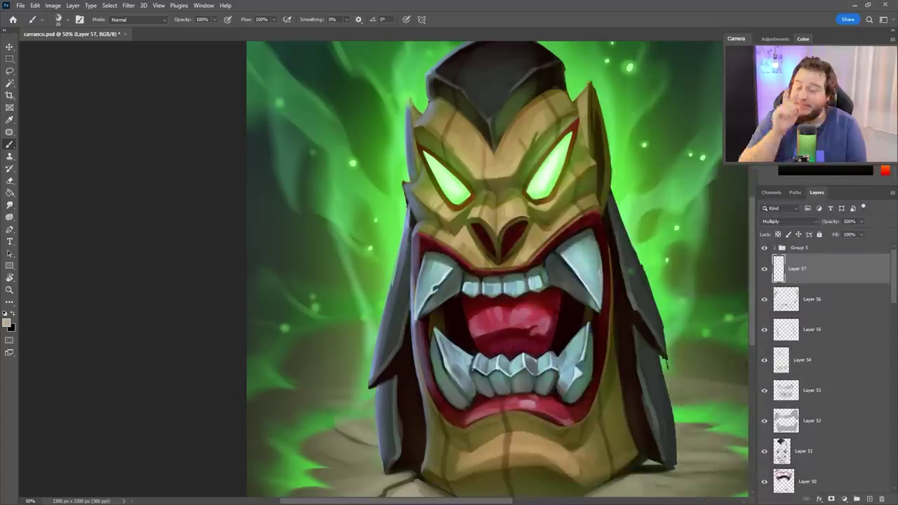
scroll(492, 433, "down", 2)
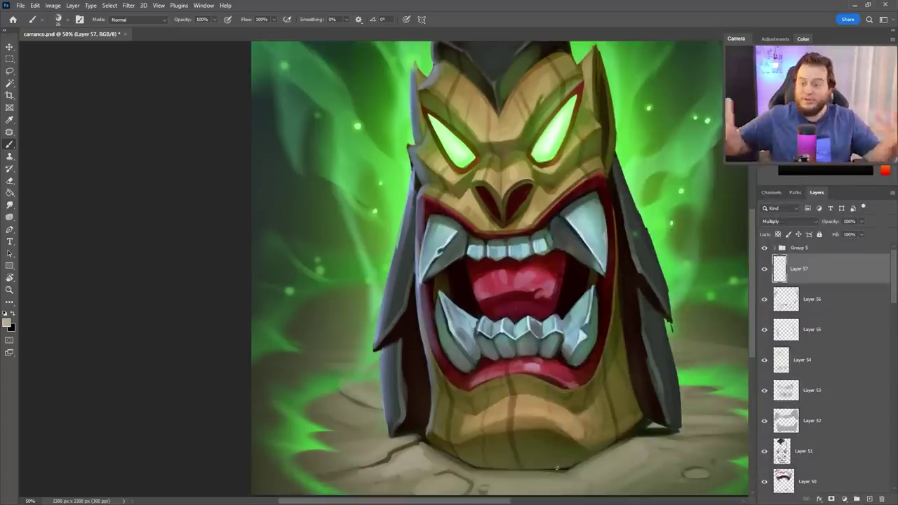
Paint light edges and small cracks along the wood grain of the chin and lower lip on a new layer
scroll(634, 330, "up", 1)
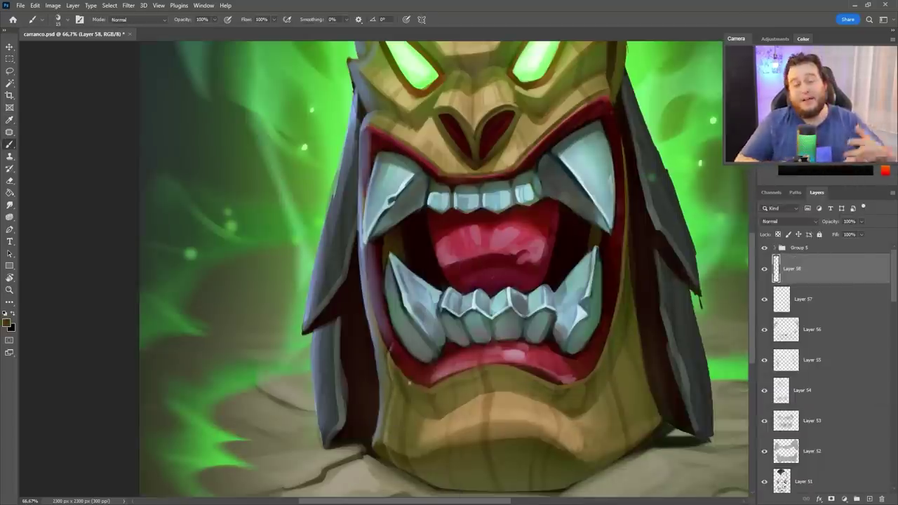
scroll(491, 402, "down", 3)
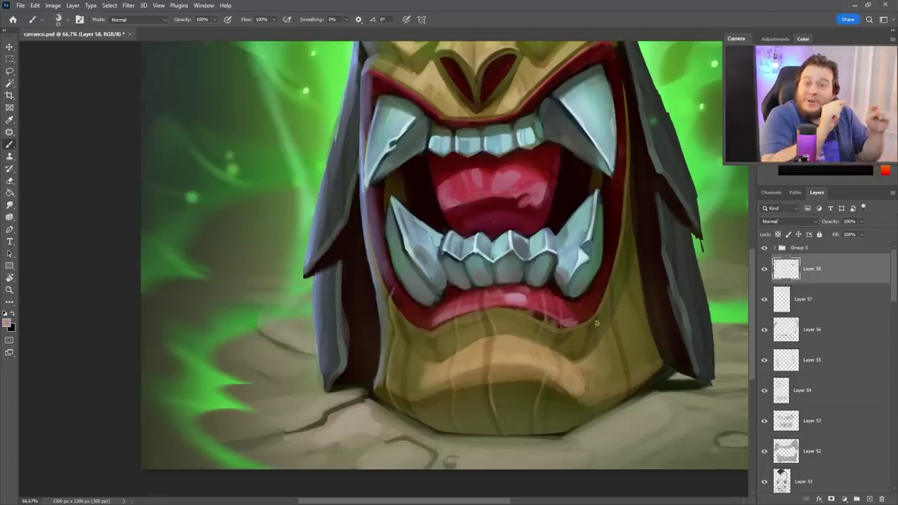
left_click_drag(592, 292, 582, 284)
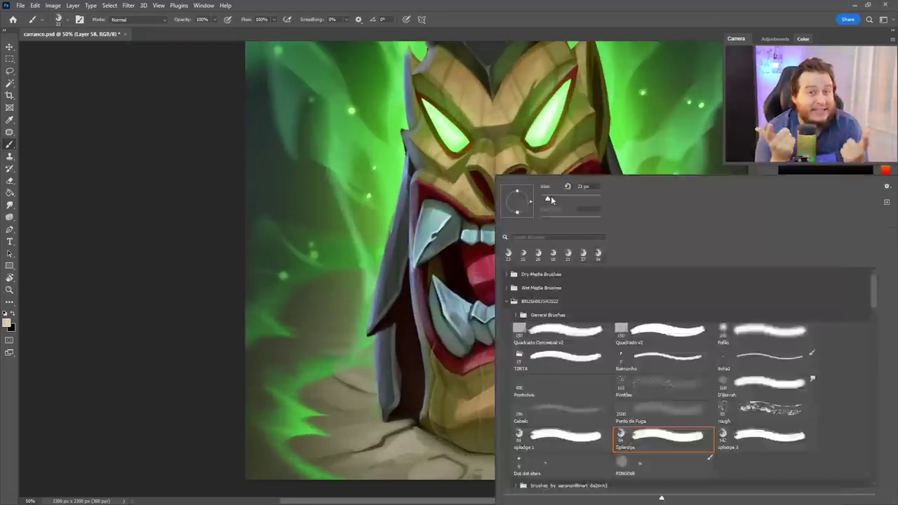
key("Escape")
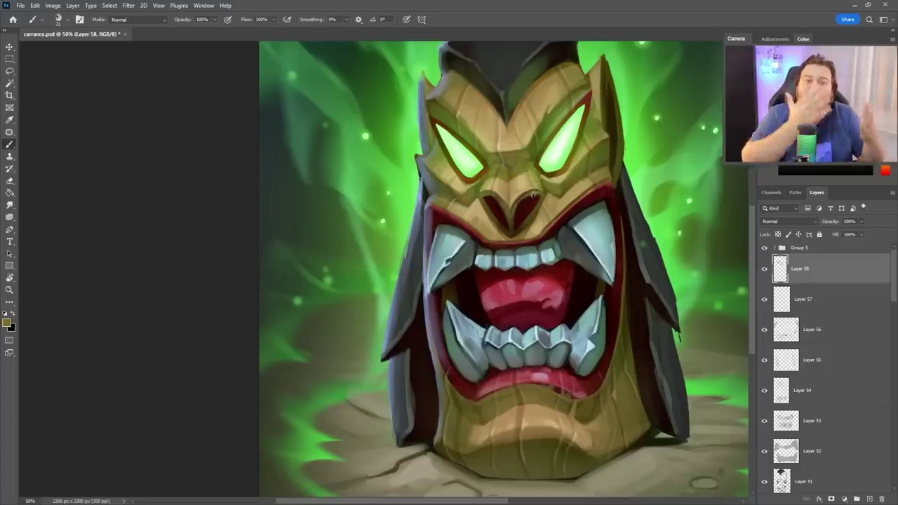
mouse_move(580, 412)
left_mouse_down()
mouse_move(588, 363)
mouse_move(486, 281)
left_mouse_up()
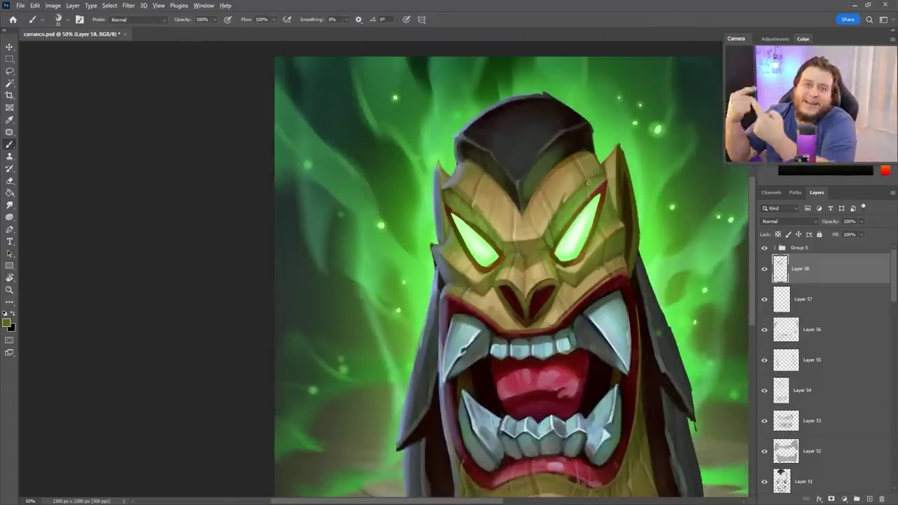
Add fine cracks and olive accents to the wood grain around the forehead, brows and nose
left_click_drag(512, 286, 621, 305)
key("ctrl+minus")
key("ctrl+plus")
left_click_drag(574, 207, 415, 374)
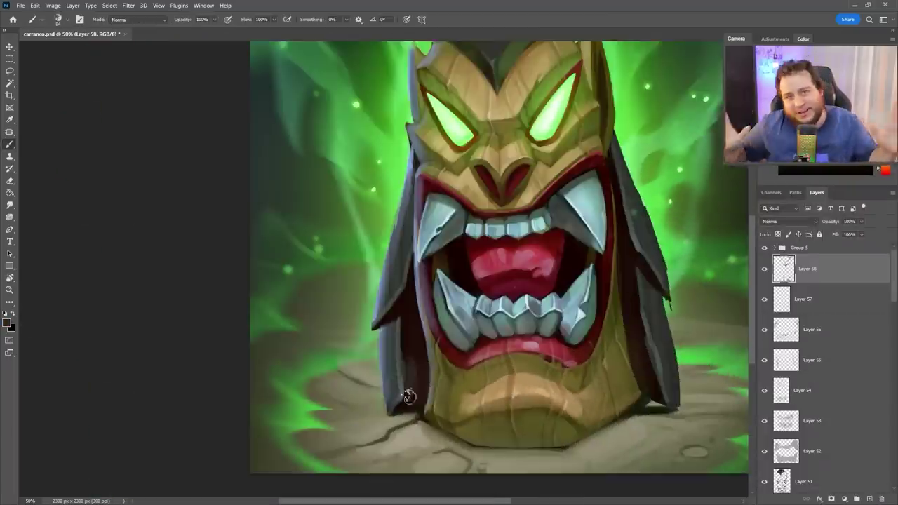
Shade the inner hair locks dark brown and tint the teeth green on a Multiply layer masked to the teeth
scroll(654, 280, "up", 5)
left_click_drag(478, 221, 484, 235)
right_click(501, 175)
key("Escape")
key("ctrl+0")
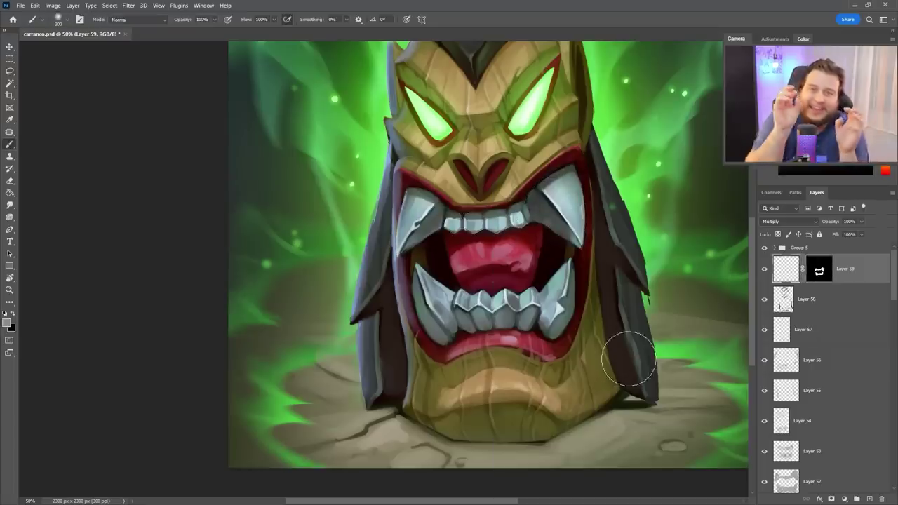
scroll(687, 147, "down", 3)
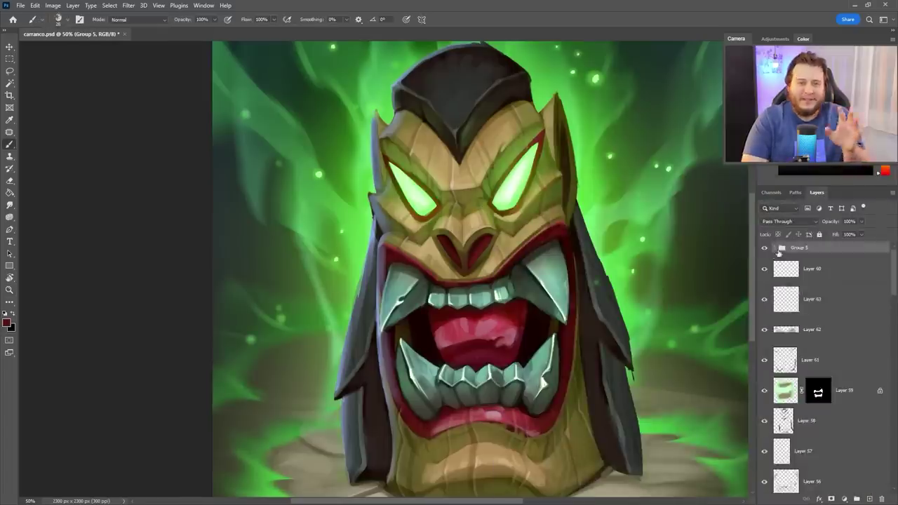
Apply a Motion Blur of 23 pixels at -90° to the clipped background tree texture and save the document
left_click(799, 414)
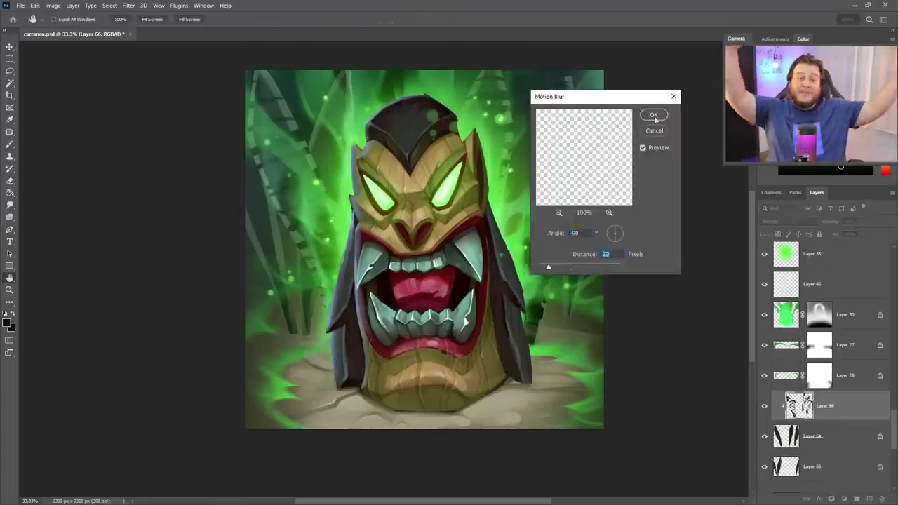
left_click(654, 115)
key("e")
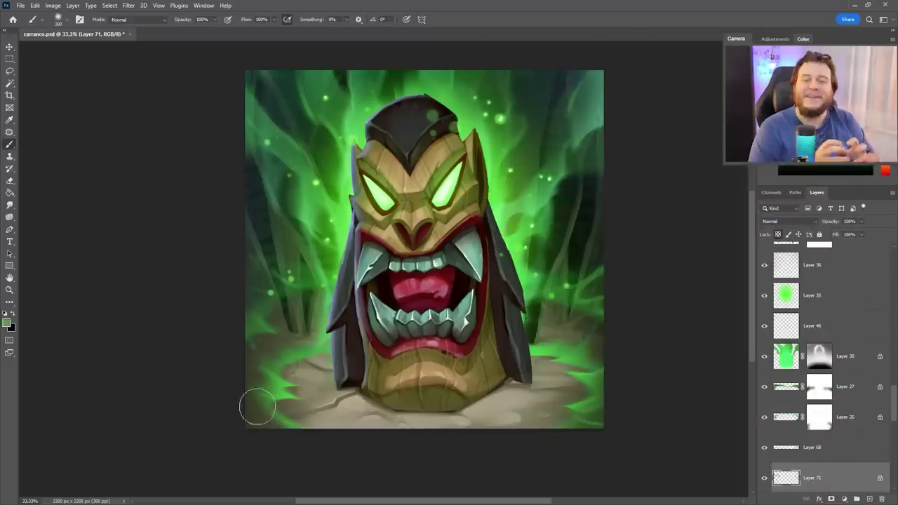
key("v")
key("ctrl+s")
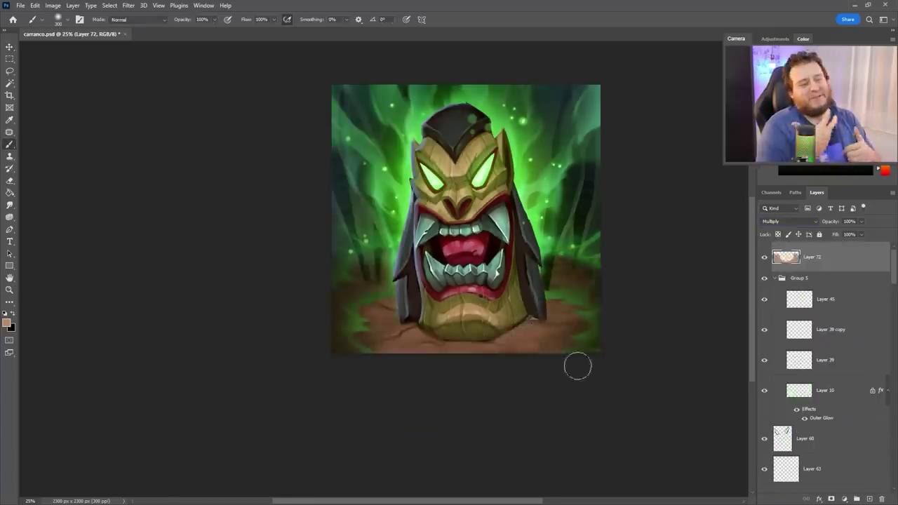
Lower the opacity of the Multiply colour overlay over the ground and shift its hue to blue
left_click(862, 221)
left_click_drag(886, 233, 857, 234)
key("r")
key("ctrl+u")
left_click_drag(688, 267, 764, 267)
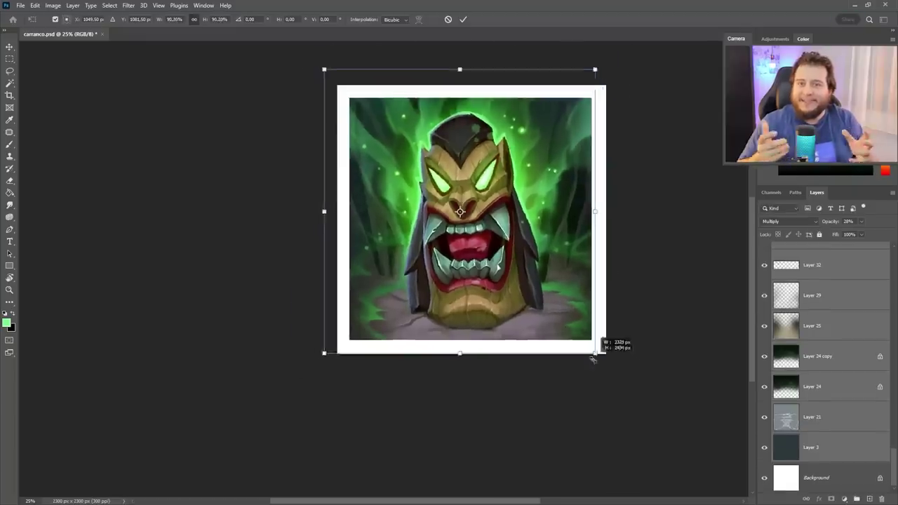
Try scaling the whole artwork down and softly darken the totem's sides on a masked Multiply layer
left_click_drag(593, 353, 492, 108)
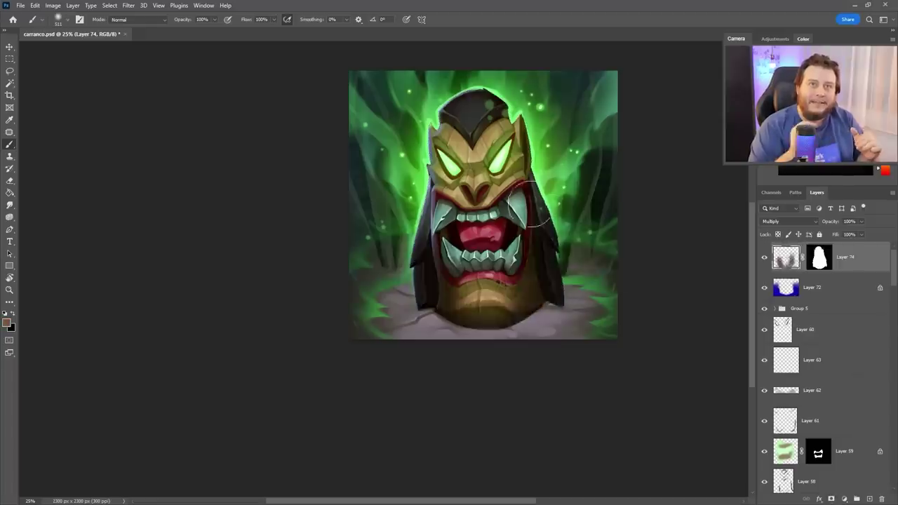
right_click(554, 134)
key("Escape")
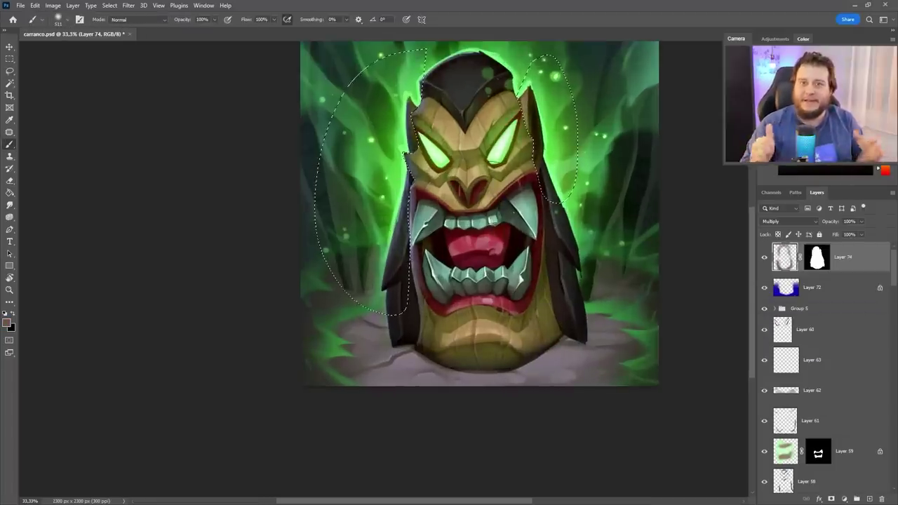
Paint a pale blue rim light along the totem's left-hand edge on a new layer masked to the character
key("ctrl+shift+alt+n")
right_click(465, 158)
key("Escape")
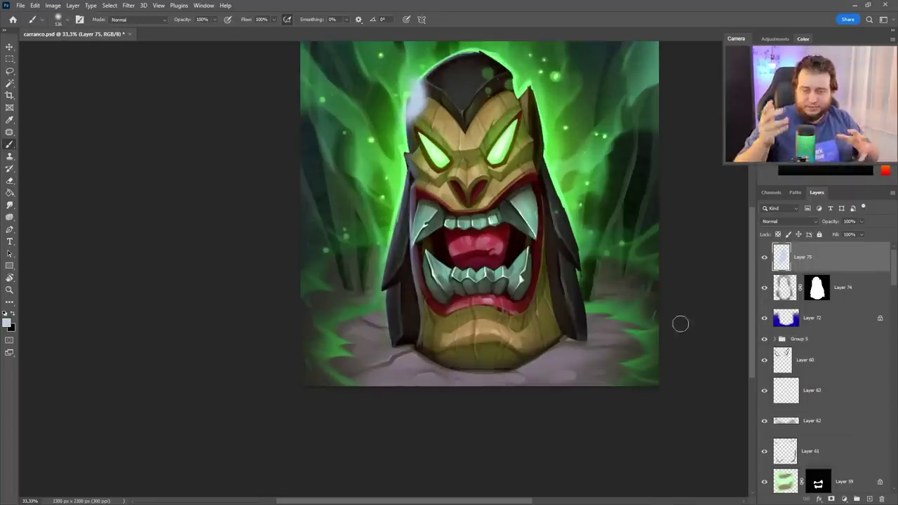
scroll(480, 225, "up", 1)
right_click(465, 156)
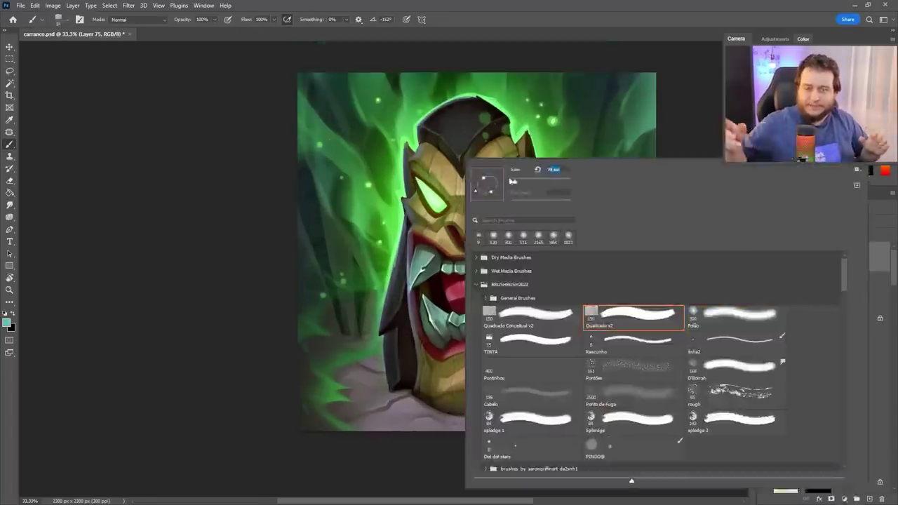
key("Escape")
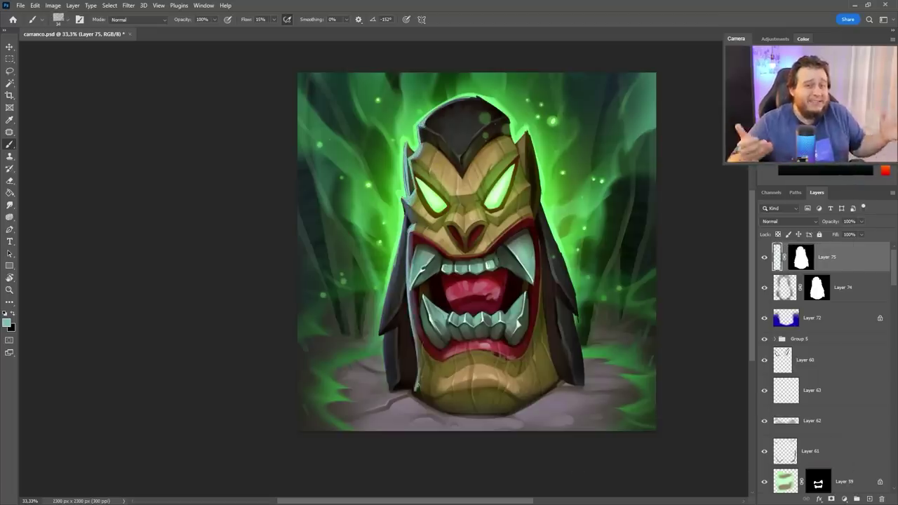
scroll(467, 231, "up", 1)
Paint beige wood highlights and fine edge details on the face and chin on a new layer
key("ctrl+shift+alt+n")
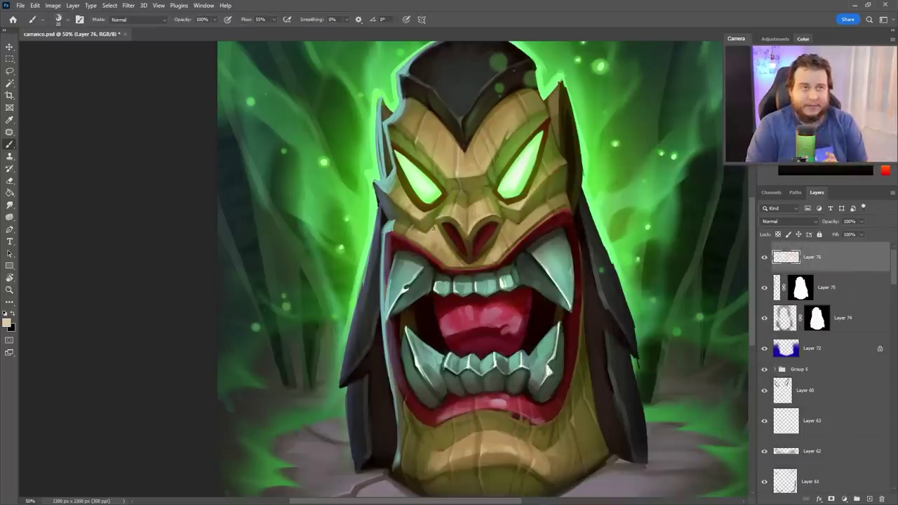
key("r")
left_click_drag(424, 253, 479, 466)
key("Escape")
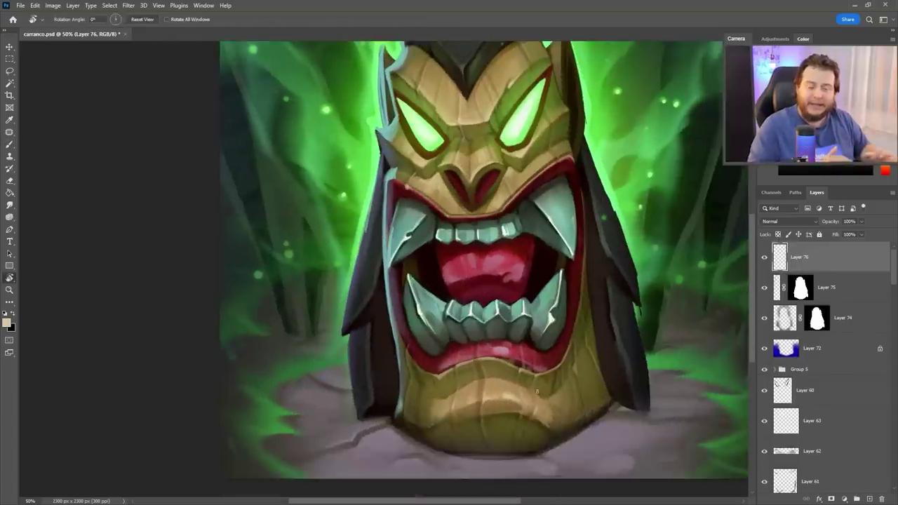
key("b")
Paint small stones and crack details into the ground around the totem's base on a new layer
key("ctrl+minus")
key("ctrl+minus")
key("ctrl+plus")
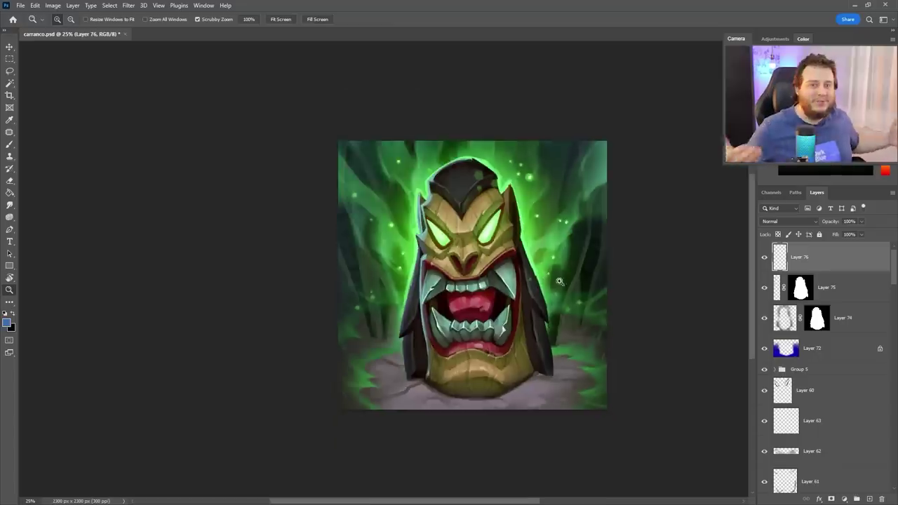
key("ctrl+shift+alt+n")
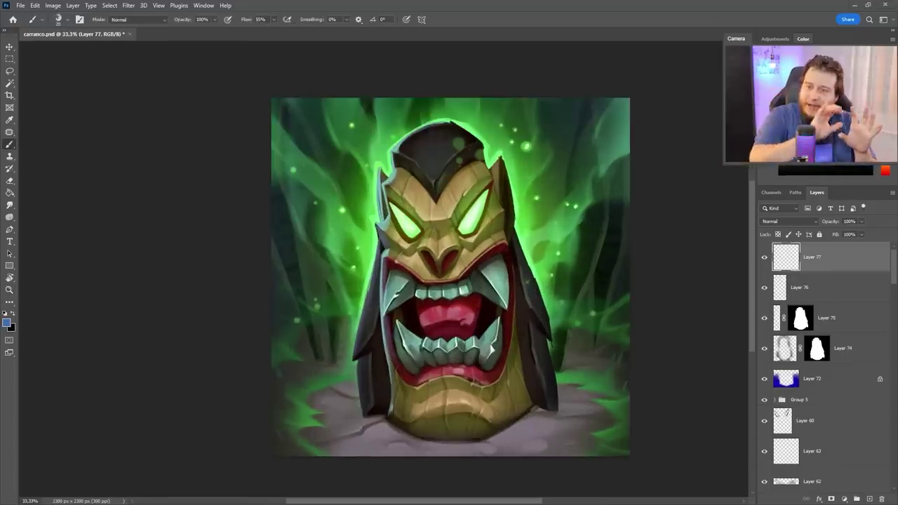
left_click_drag(392, 400, 351, 427)
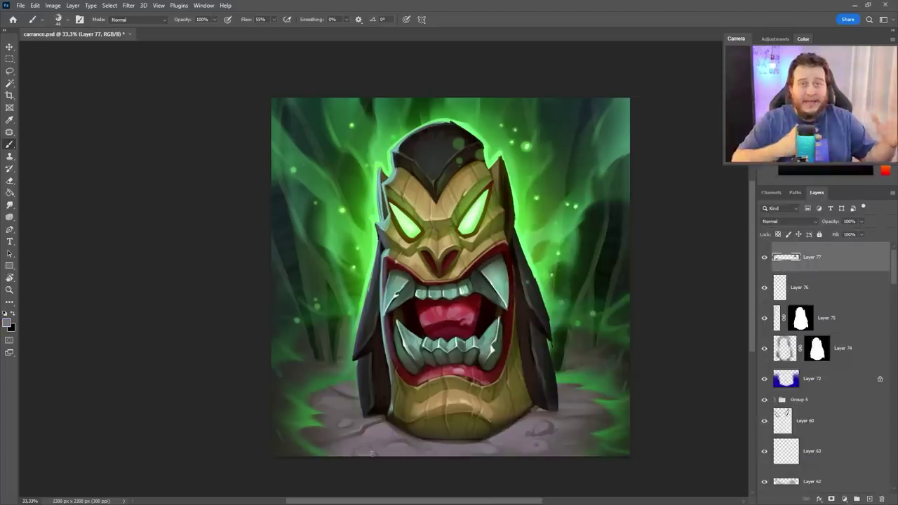
Try tinting the ground grey on a new Color-mode layer and adjusting it with Hue/Saturation
left_click(870, 499)
key("shift+alt+c")
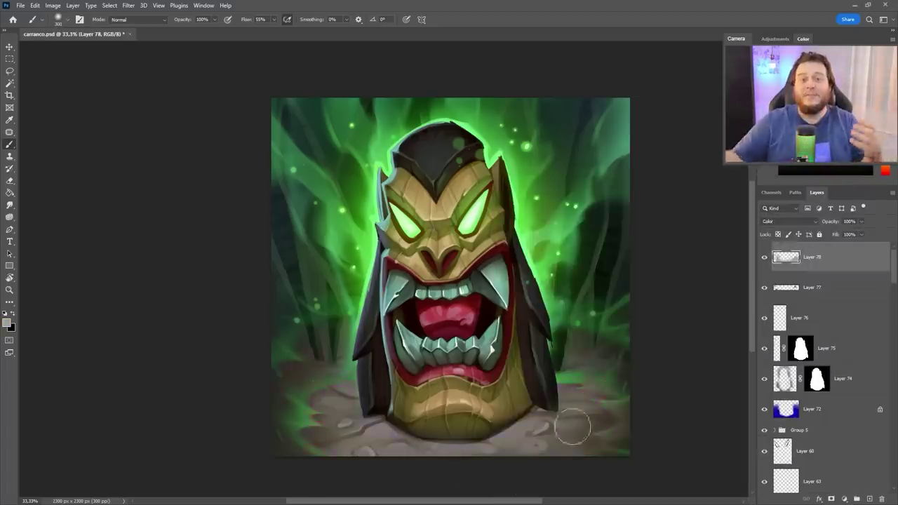
key("ctrl+minus")
key("ctrl+u")
left_click_drag(722, 275, 675, 276)
key("Return")
key("z")
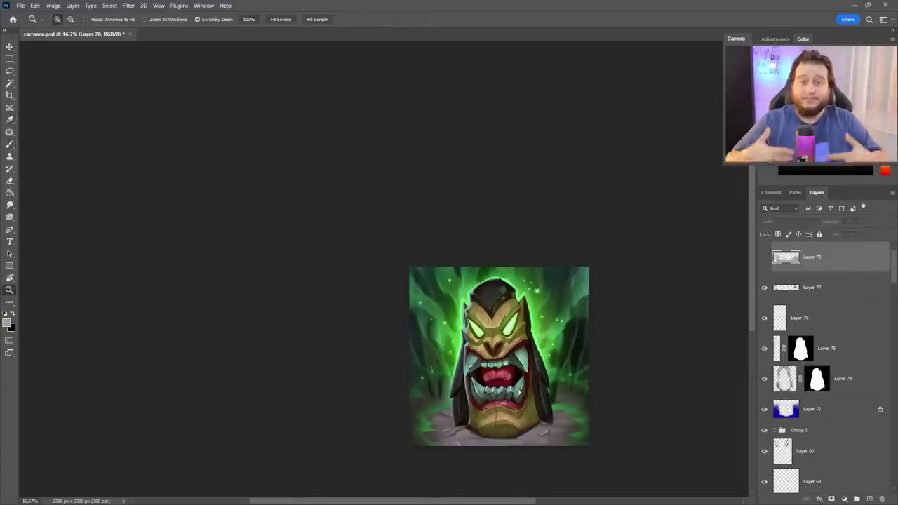
Paint a dark diagonal gouge with a light edge into the wood of the chin on a new layer
key("ctrl+plus")
key("ctrl+plus")
key("ctrl+minus")
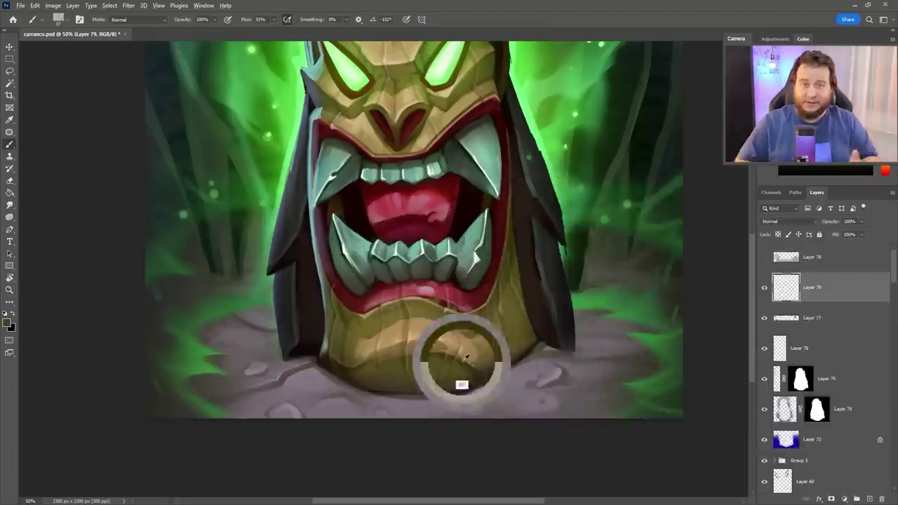
key("ctrl+minus")
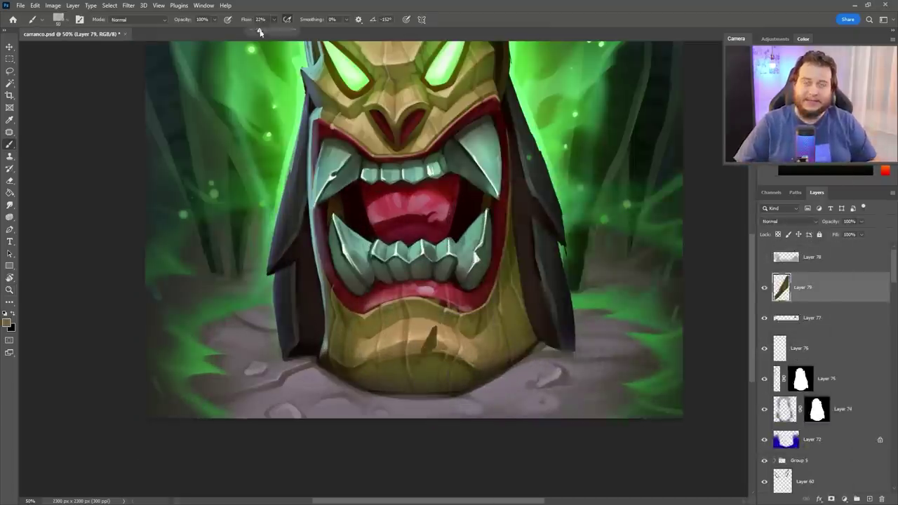
left_click_drag(418, 364, 434, 328)
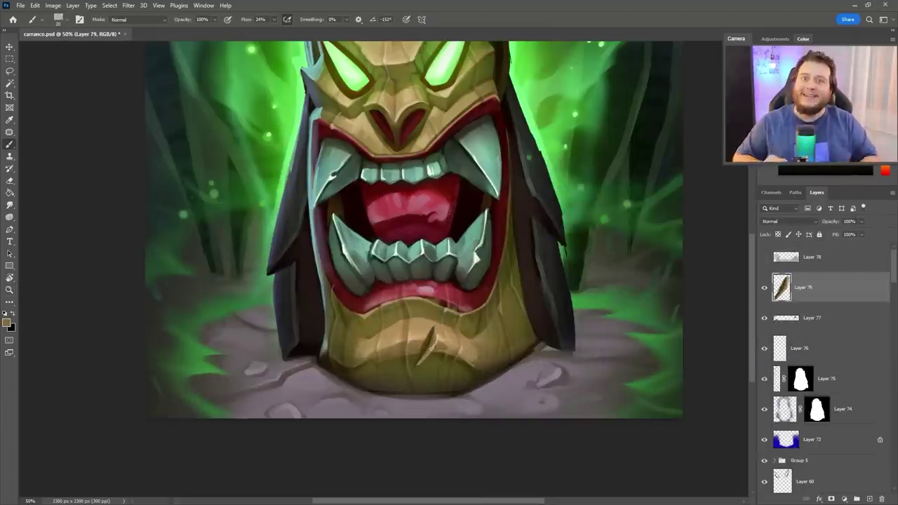
left_click_drag(494, 348, 508, 415)
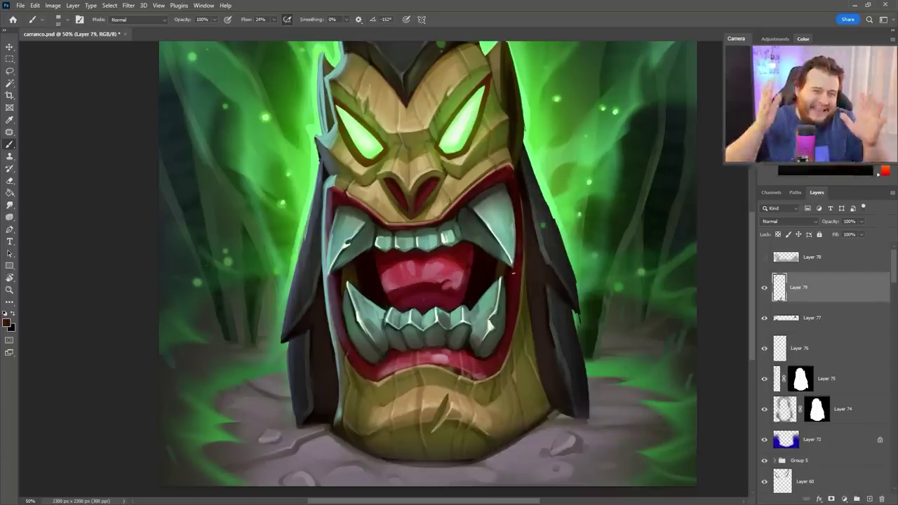
Extend the chin crack and carve small notches and grain lines into the brow and face wood
left_click_drag(491, 351, 421, 393)
left_click(384, 272, "alt")
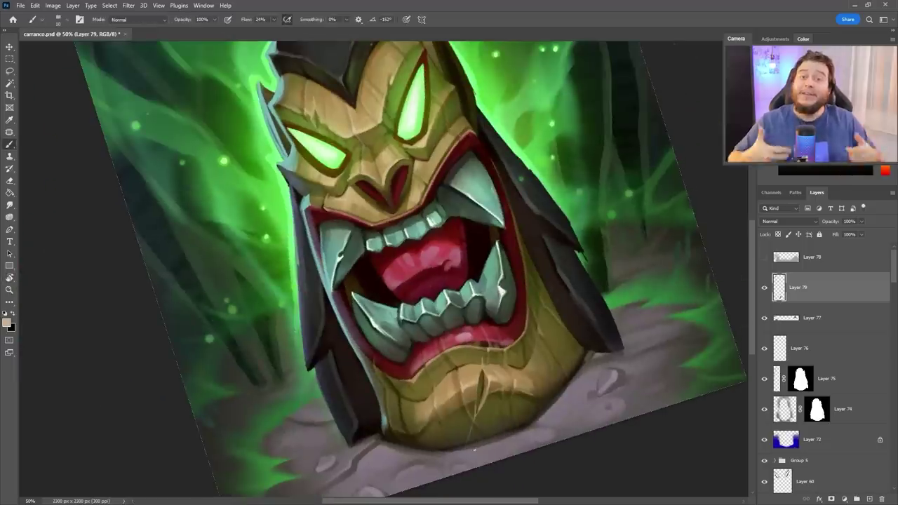
left_click_drag(481, 400, 453, 277)
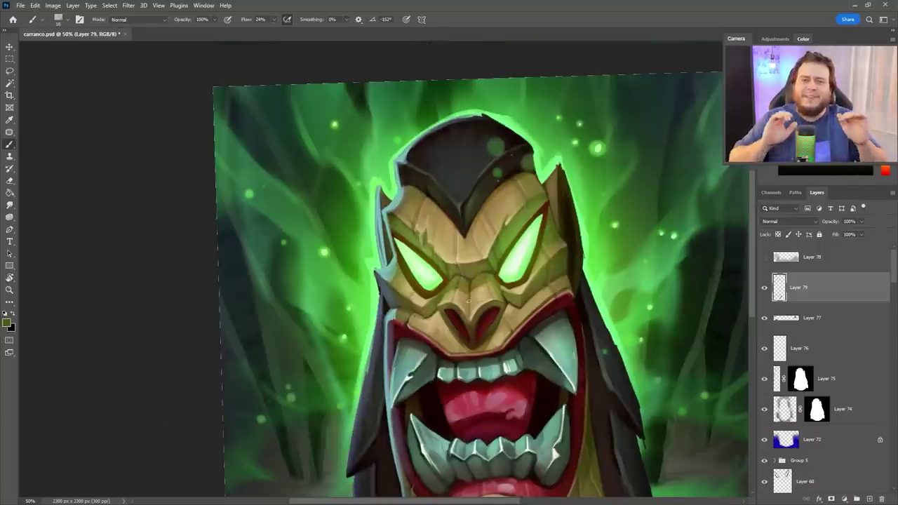
mouse_move(579, 361)
left_mouse_down()
mouse_move(511, 235)
mouse_move(532, 257)
left_mouse_up()
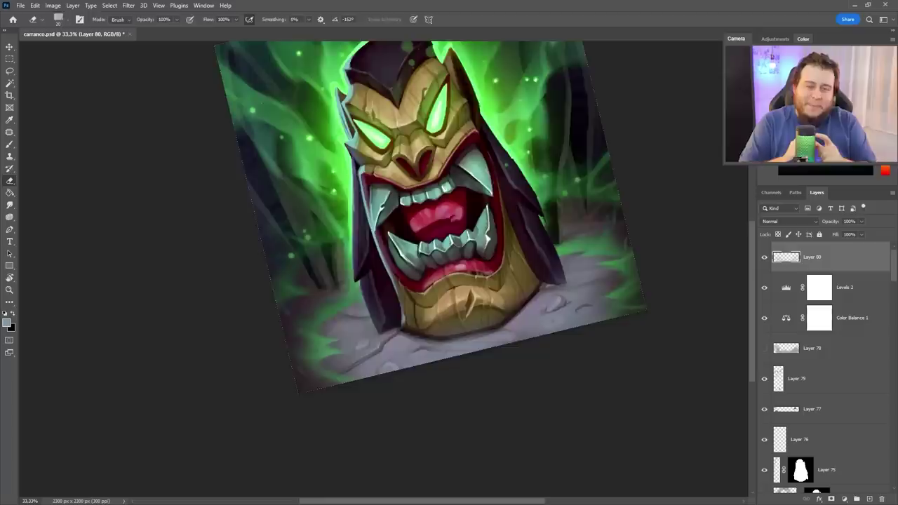
key("Escape")
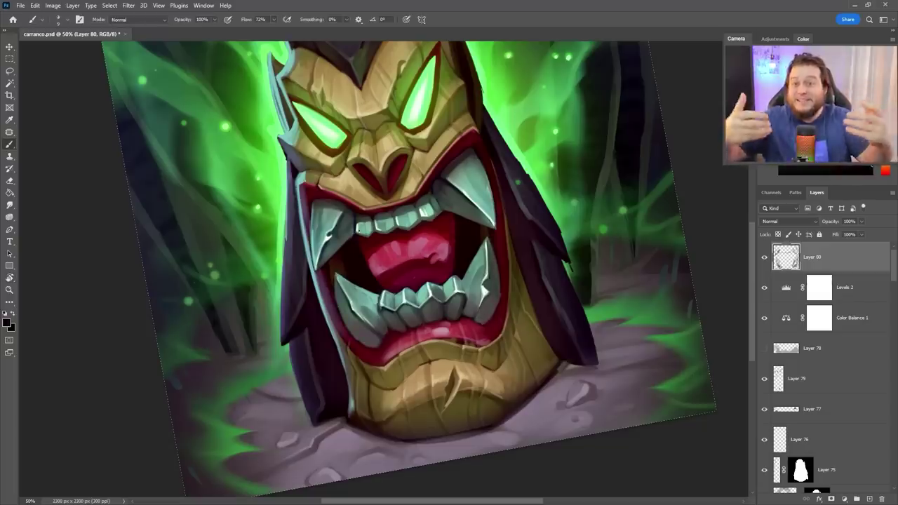
Brush a teal glow over the fangs and teeth on a new Color Dodge layer
key("ctrl+shift+n")
left_click_drag(330, 207, 330, 253)
left_click_drag(337, 295, 491, 266)
key("r")
left_click_drag(456, 365, 508, 383)
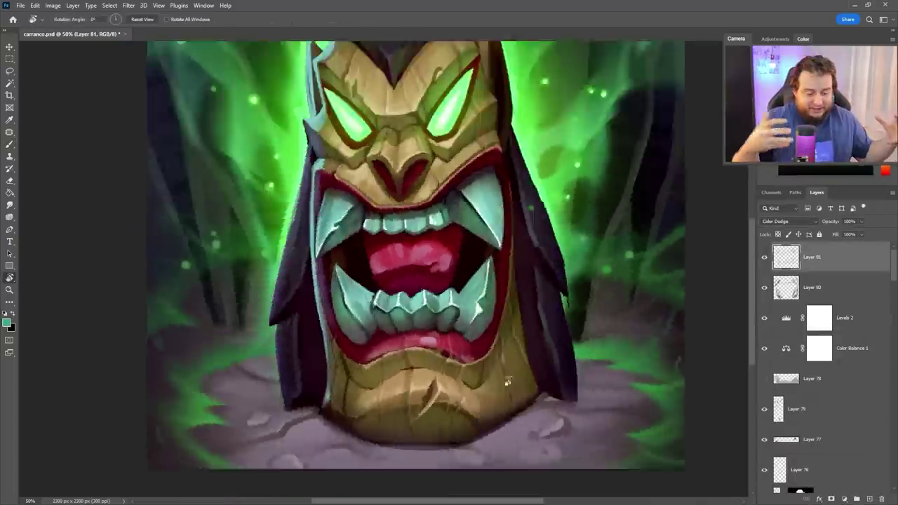
key("ctrl+z")
key("ctrl+minus")
key("b")
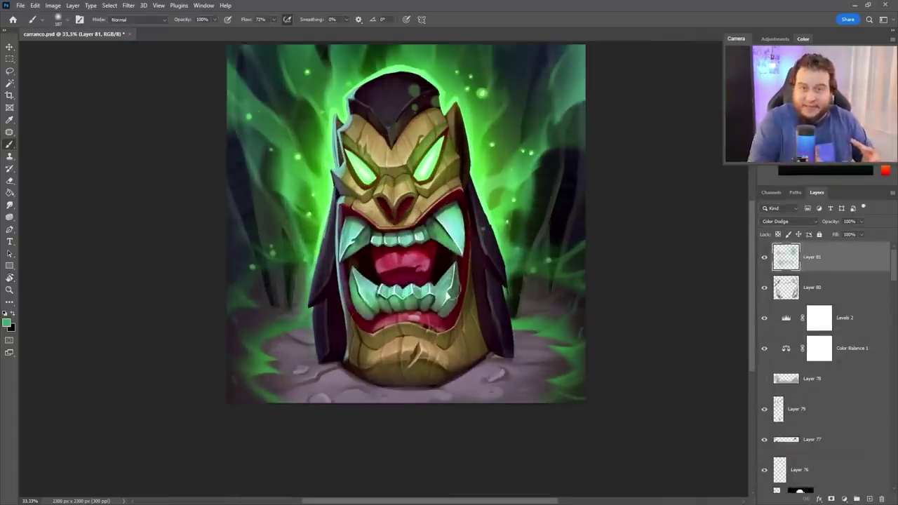
Shift the teal Color Dodge glow towards a cooler blue with Hue/Saturation
key("ctrl+u")
left_click_drag(744, 328, 714, 327)
key("Return")
left_click(765, 258)
Paint fine wood and edge details on the brow and lower part of the totem on a new layer
key("ctrl+shift+alt+n")
key("ctrl+u")
key("Escape")
right_click(460, 176)
key("r")
mouse_move(607, 420)
left_mouse_down()
mouse_move(457, 293)
mouse_move(403, 335)
left_mouse_up()
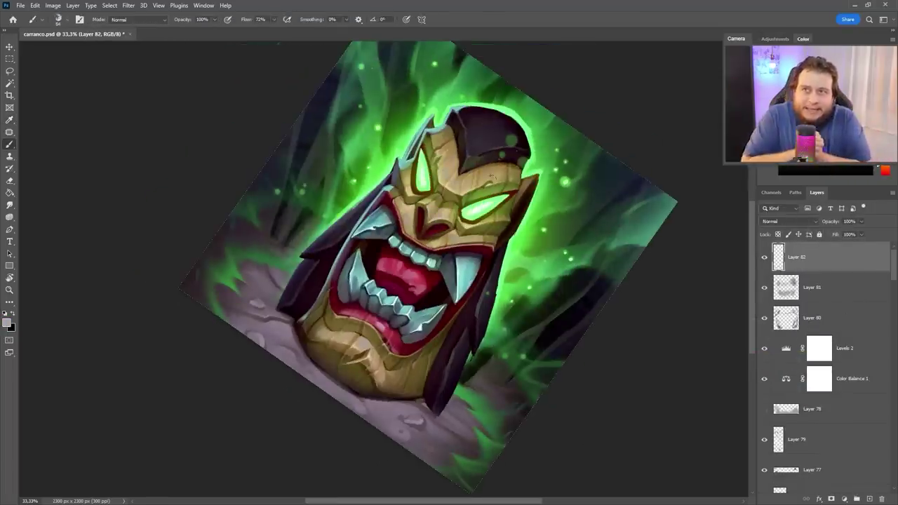
left_click_drag(413, 264, 474, 293)
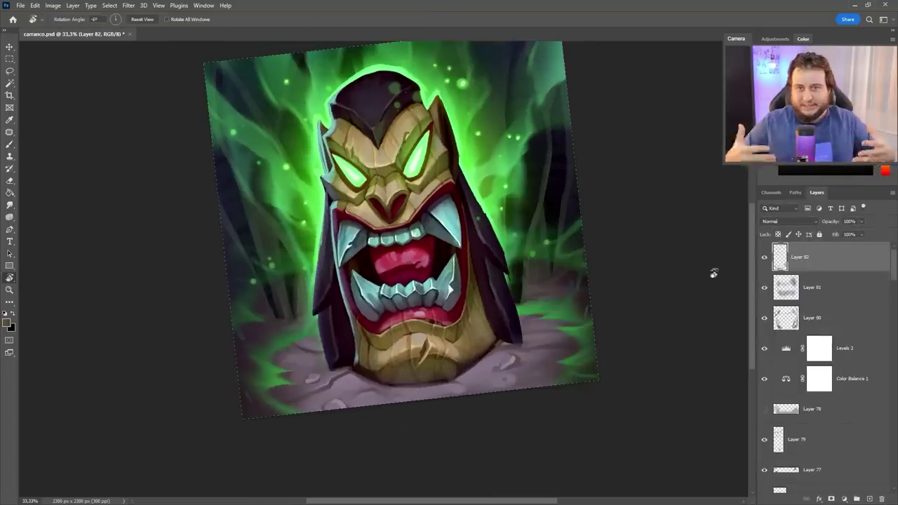
key("Escape")
Softly tint the wood orange-brown on a new Multiply layer, erasing the excess
left_click(869, 499)
key("b")
right_click(461, 133)
key("Escape")
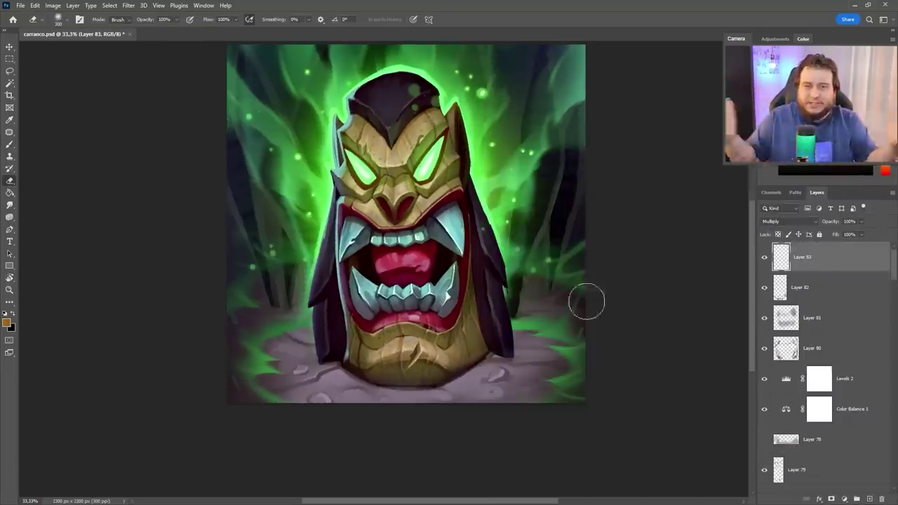
Add another layer for mauve shading and set its blend mode to Multiply
key("ctrl+shift+alt+n")
key("b")
key("ctrl+a")
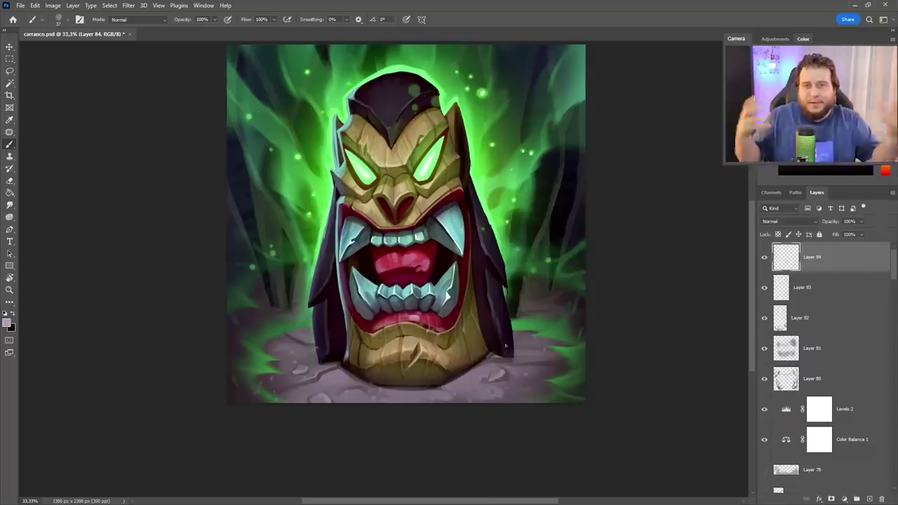
left_click(787, 221)
left_click(779, 245)
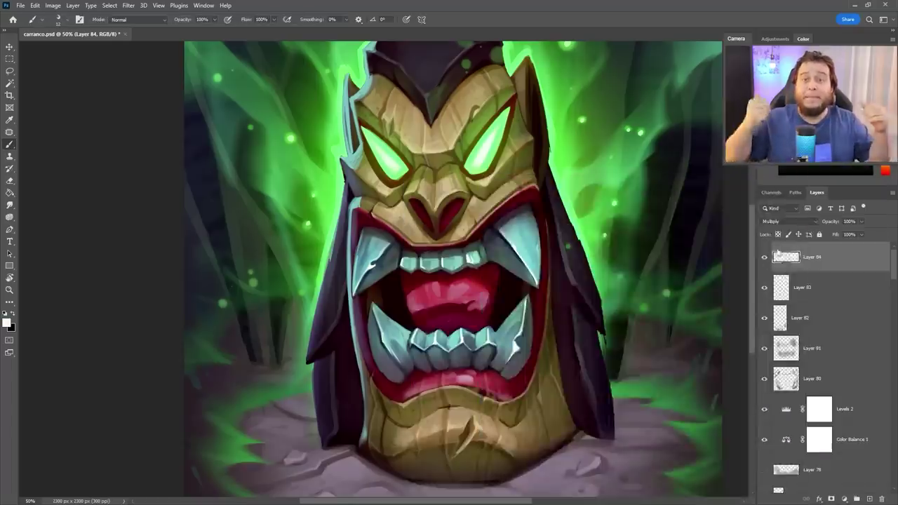
Paint facets, chips and light blue highlights on the upper and lower fangs on a new layer
key("ctrl+shift+alt+n")
left_click_drag(319, 340, 525, 288)
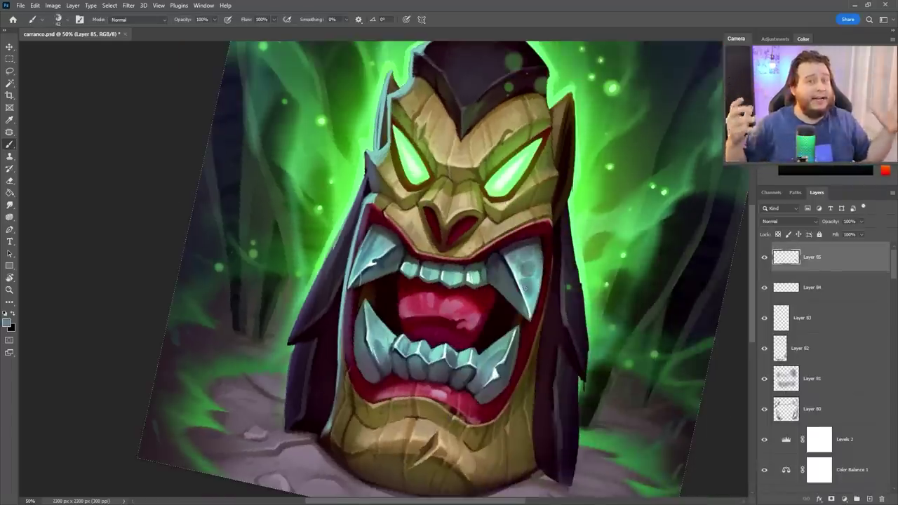
key("Escape")
right_click(417, 389)
key("Escape")
left_click_drag(476, 281, 491, 246)
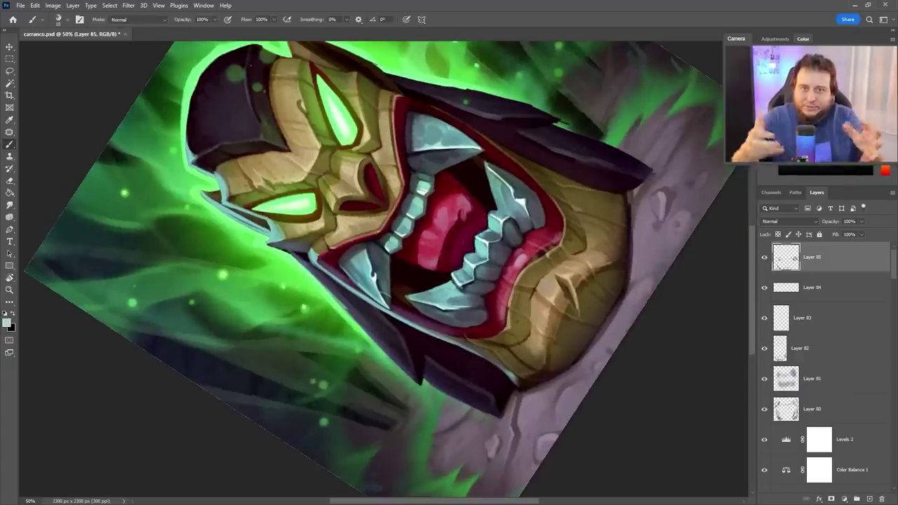
left_click_drag(489, 167, 442, 318)
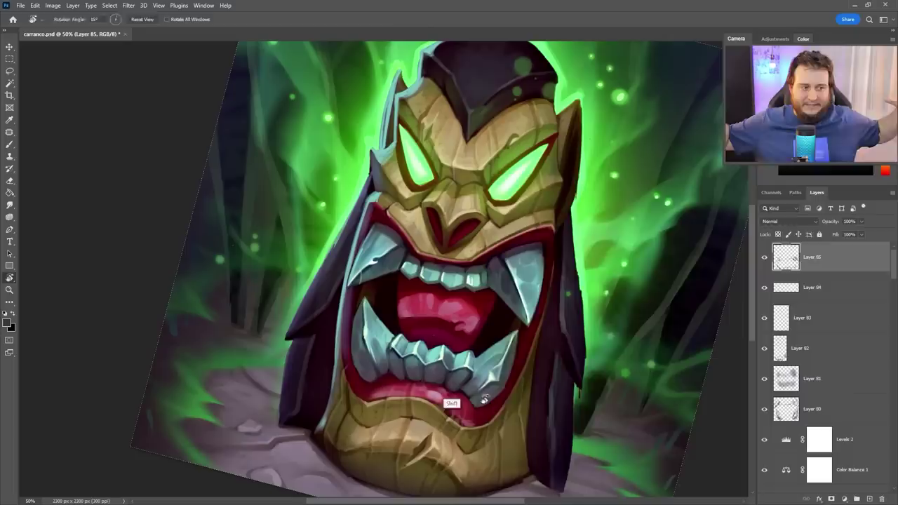
Sharpen the facets of the teeth and repaint the tongue and lower lip in smoother reds and pinks
right_click(495, 172)
key("Escape")
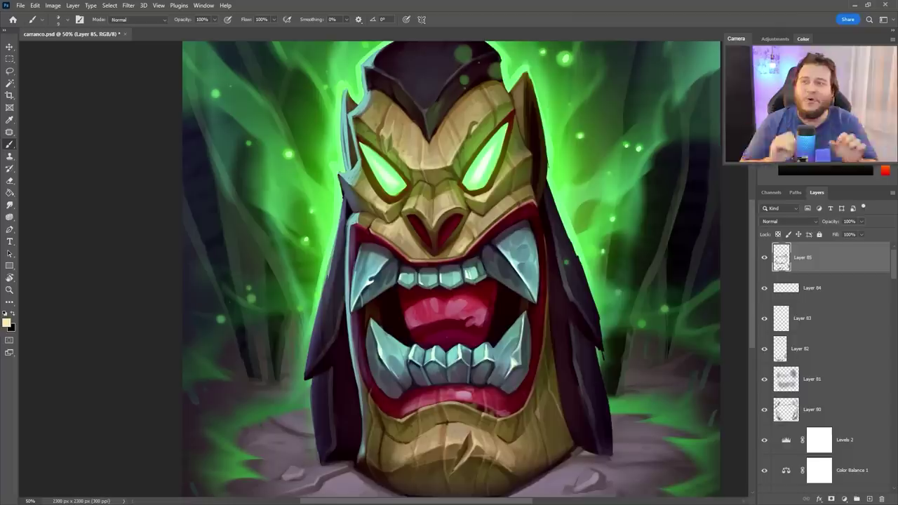
left_click(466, 302, "alt")
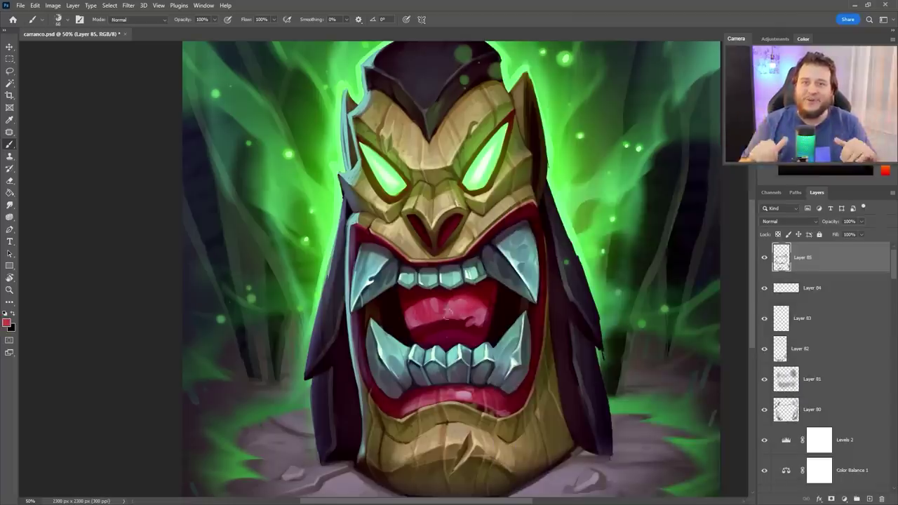
mouse_move(441, 388)
left_mouse_down()
mouse_move(528, 361)
mouse_move(457, 386)
left_mouse_up()
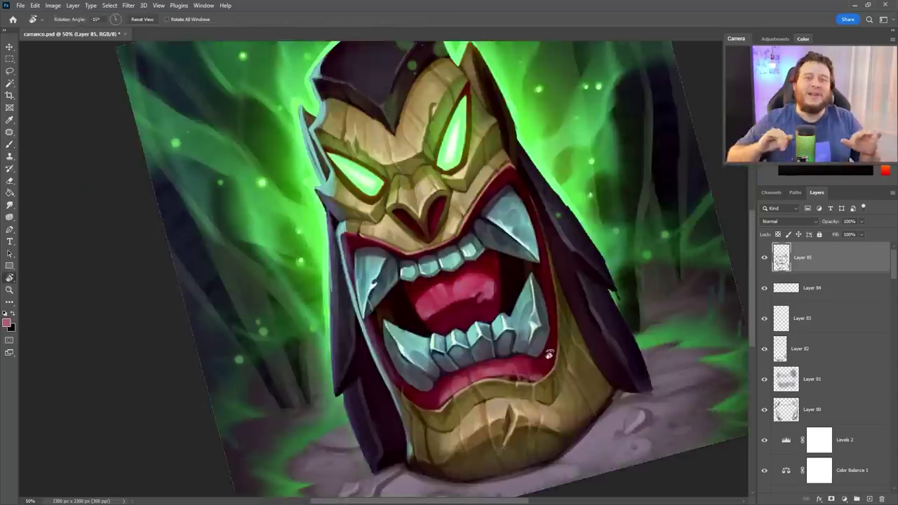
Warm the wood with a soft salmon tint on a new Multiply layer and erase the excess
key("ctrl+minus")
key("ctrl+shift+alt+n")
key("shift+alt+m")
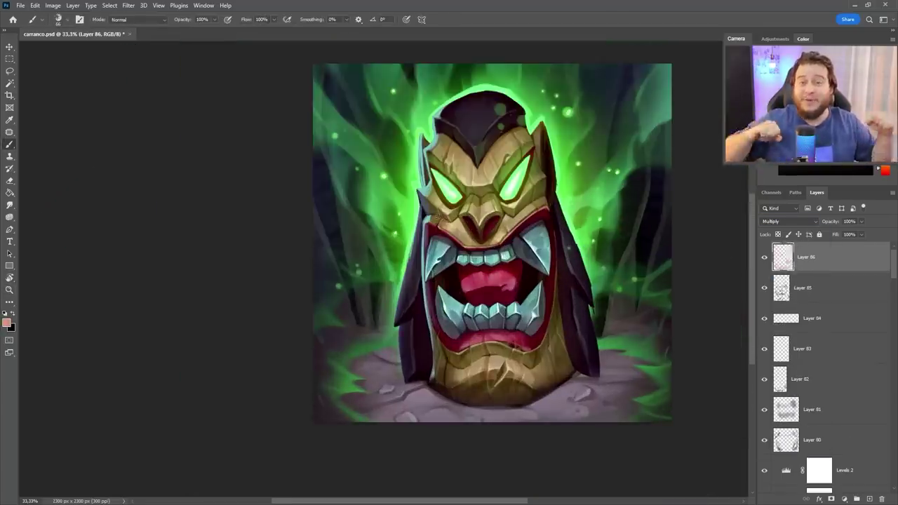
right_click(493, 174)
key("Escape")
key("e")
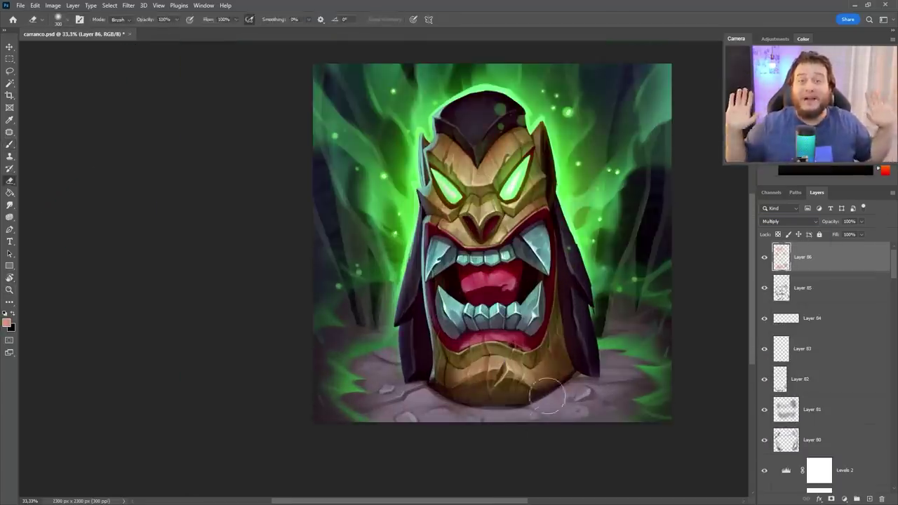
Outline the eyes in dark red and paint dark strand details into the hair on new layers
key("ctrl+shift+alt+n")
key("e")
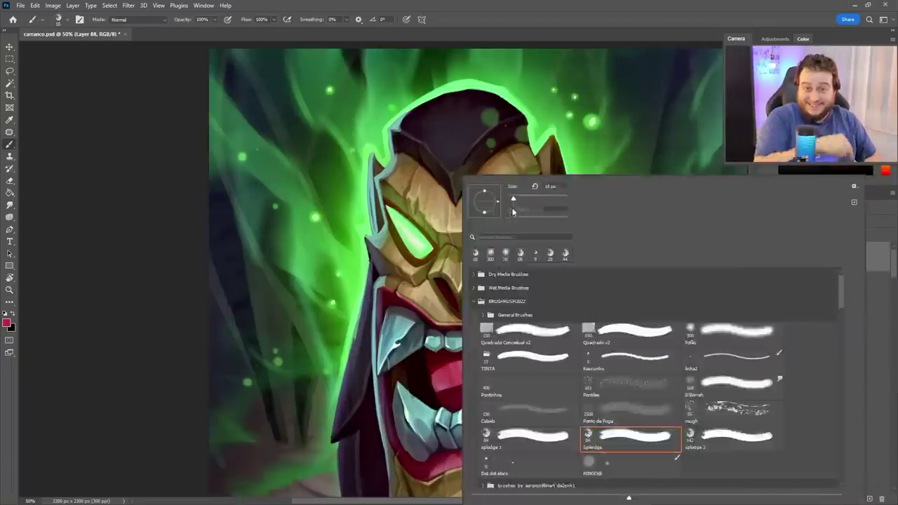
key("ctrl+minus")
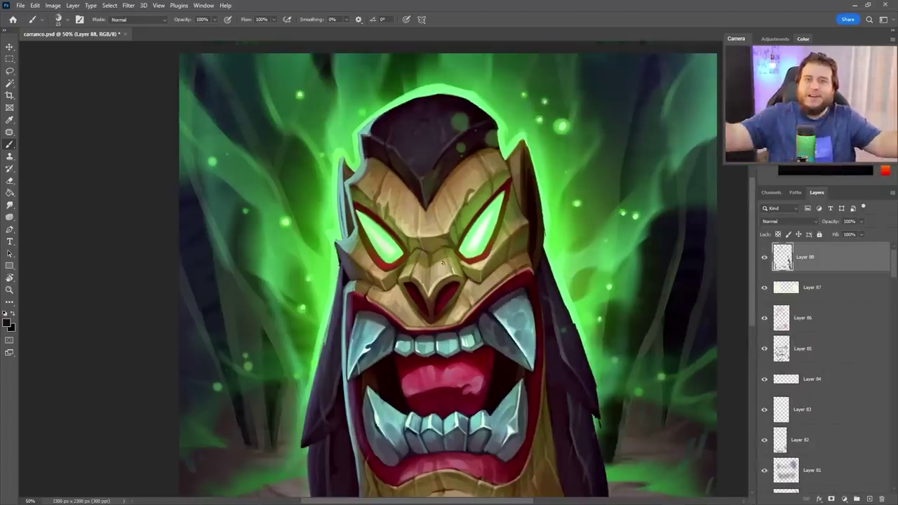
key("ctrl+minus")
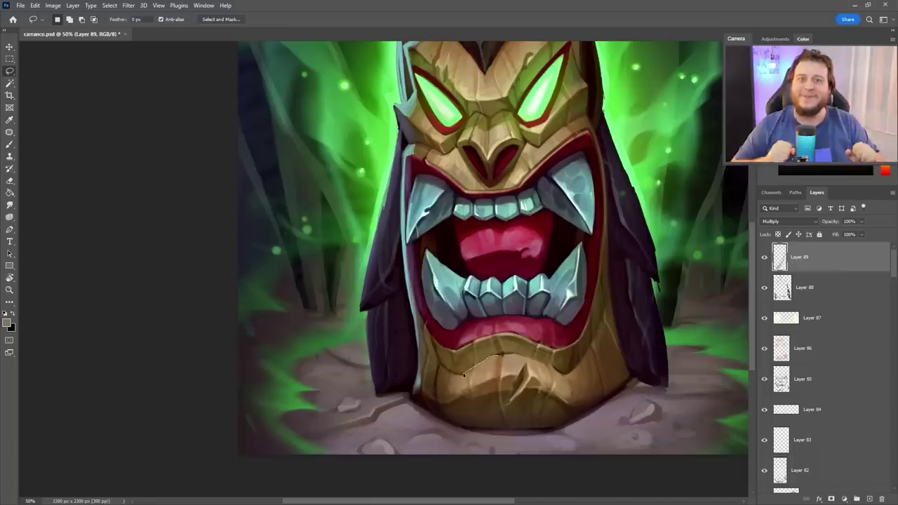
Select planes of the chin and brows with the Lasso and softly darken them on a Multiply layer
key("r")
left_click_drag(550, 419, 633, 360)
key("b")
right_click(494, 172)
key("l")
left_click_drag(407, 191, 445, 203)
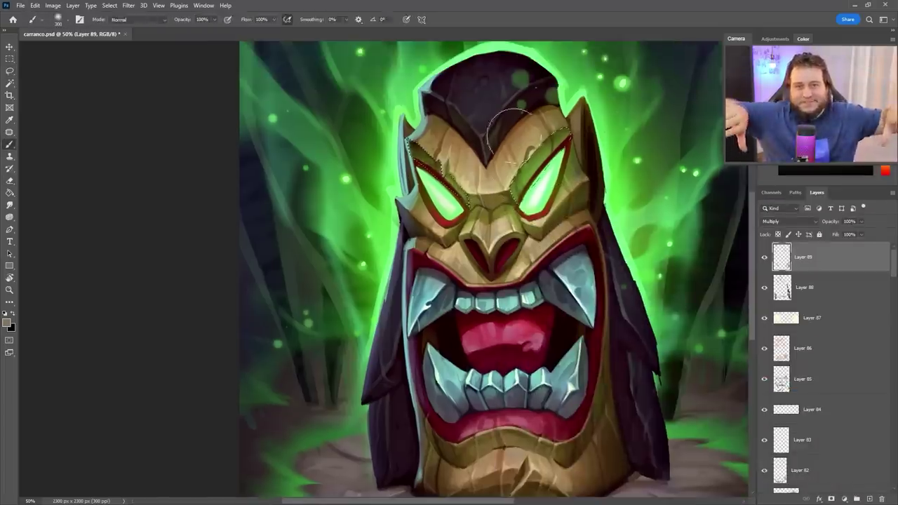
key("z")
left_click(570, 234, "alt")
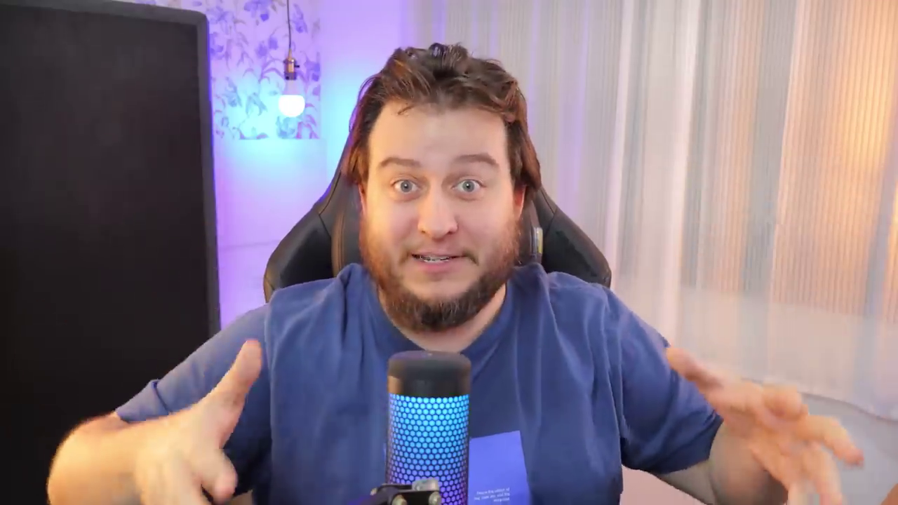